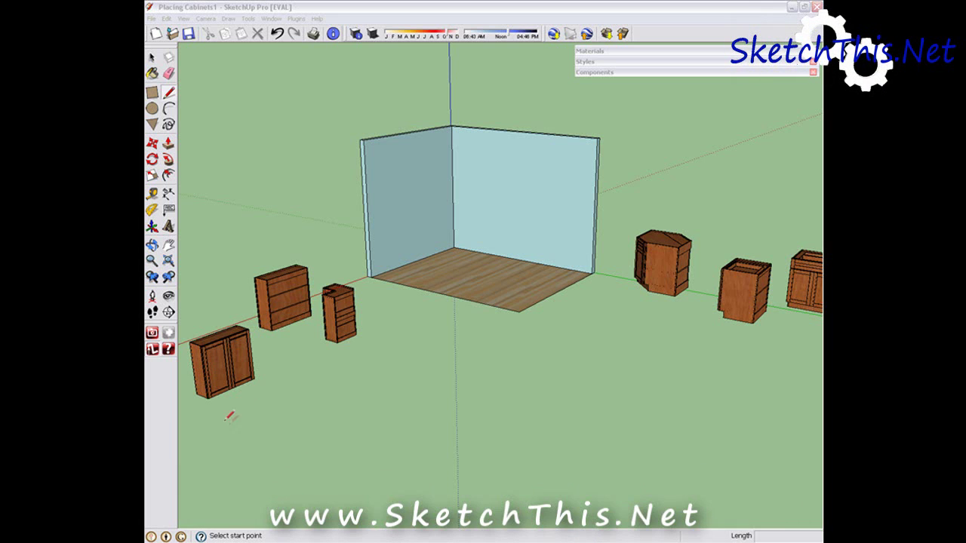
# Examine the two-walled room from several angles, including the outer wall corner at the axis origin and the floor
pyautogui.click(154, 57)
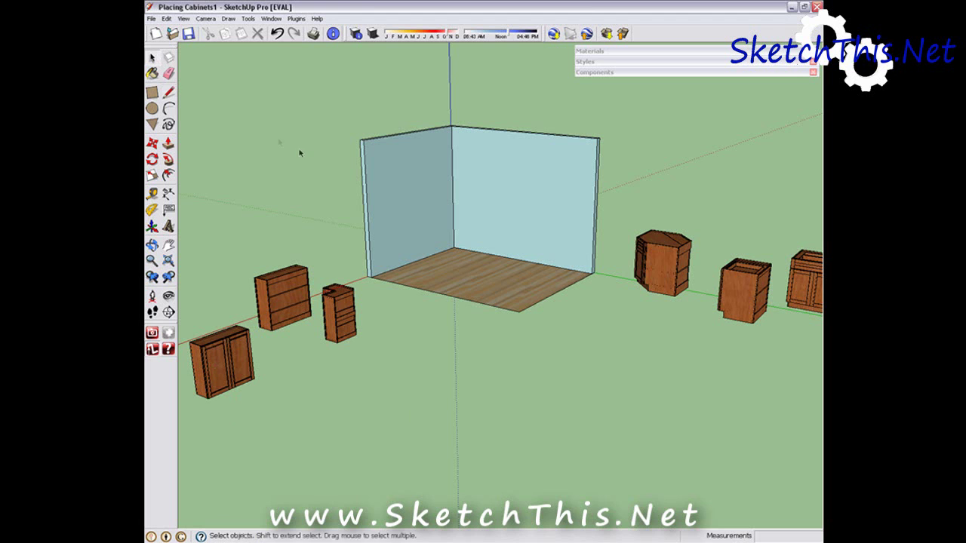
pyautogui.press('o')
pyautogui.moveTo(321, 160)
pyautogui.mouseDown()
pyautogui.moveTo(411, 150)
pyautogui.moveTo(429, 165)
pyautogui.mouseUp()
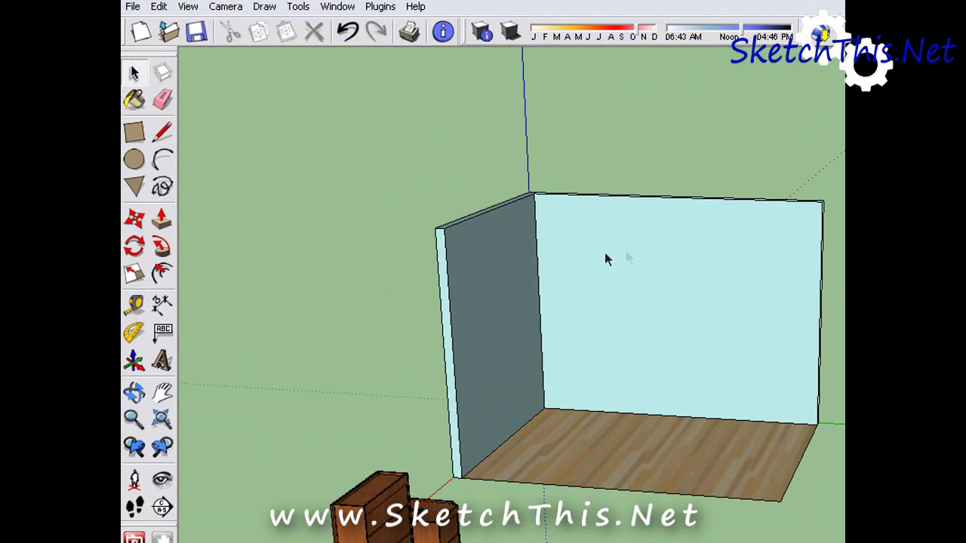
pyautogui.moveTo(408, 280); pyautogui.dragTo(800, 271)
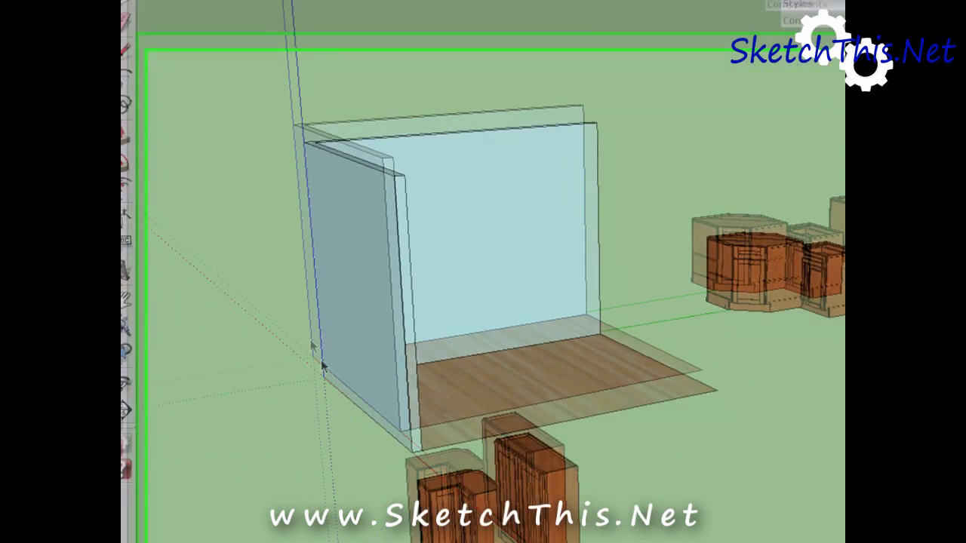
pyautogui.moveTo(323, 366); pyautogui.dragTo(680, 225, button='middle')
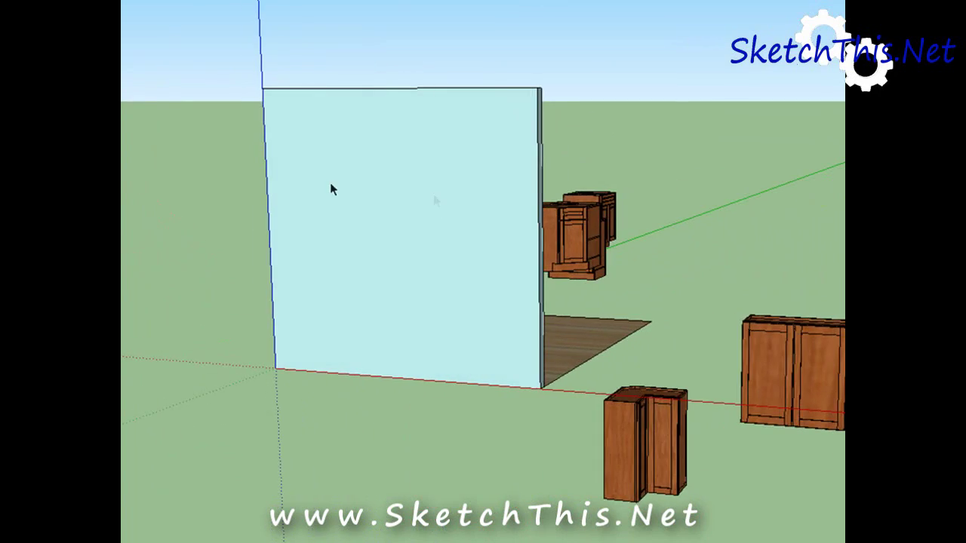
pyautogui.moveTo(528, 219); pyautogui.dragTo(636, 237, button='middle')
pyautogui.moveTo(634, 238); pyautogui.dragTo(564, 356)
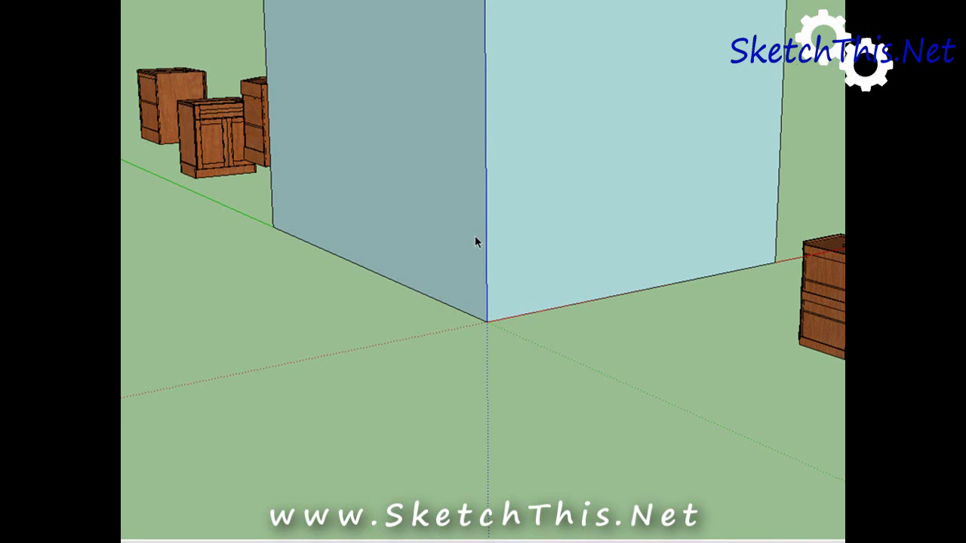
pyautogui.moveTo(479, 293); pyautogui.dragTo(432, 427, button='middle')
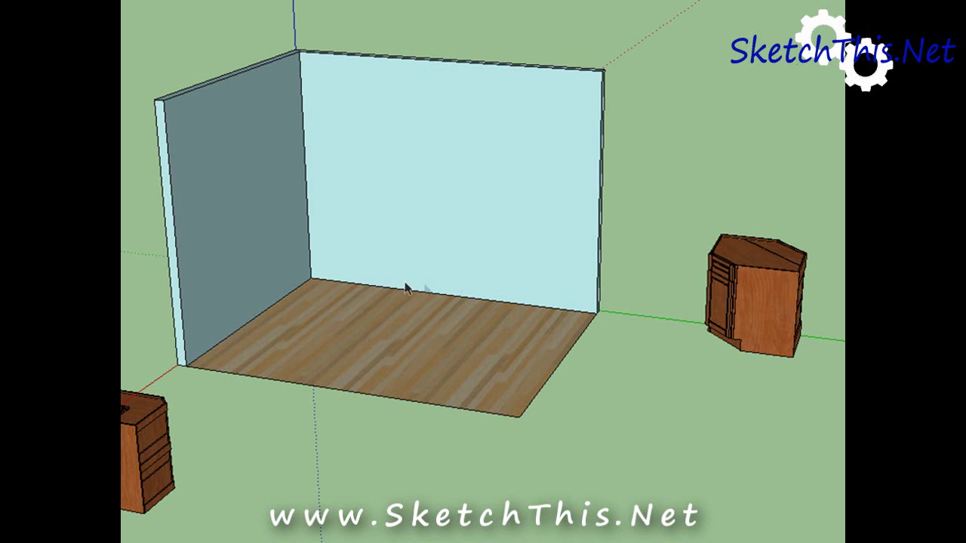
pyautogui.moveTo(451, 234); pyautogui.dragTo(483, 321, button='middle')
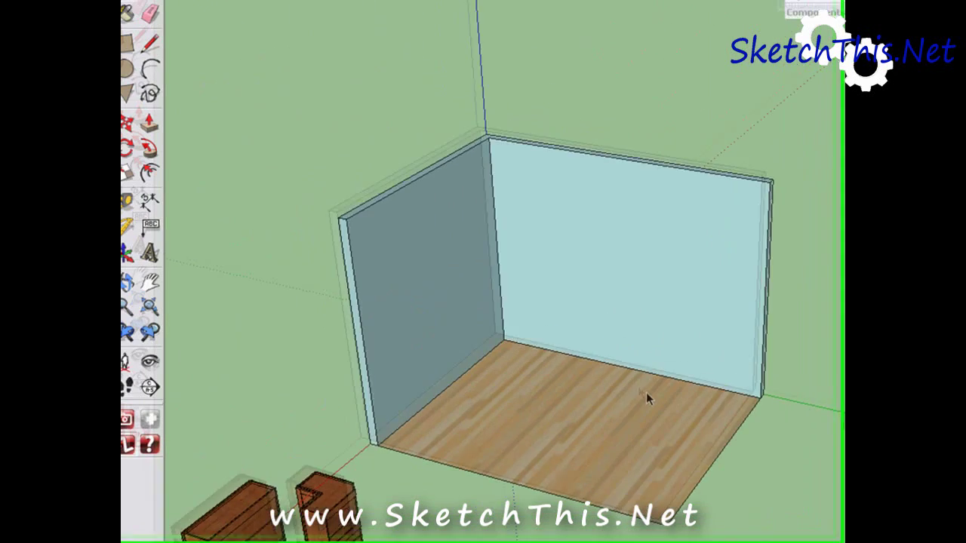
pyautogui.scroll(5, 496, 423)
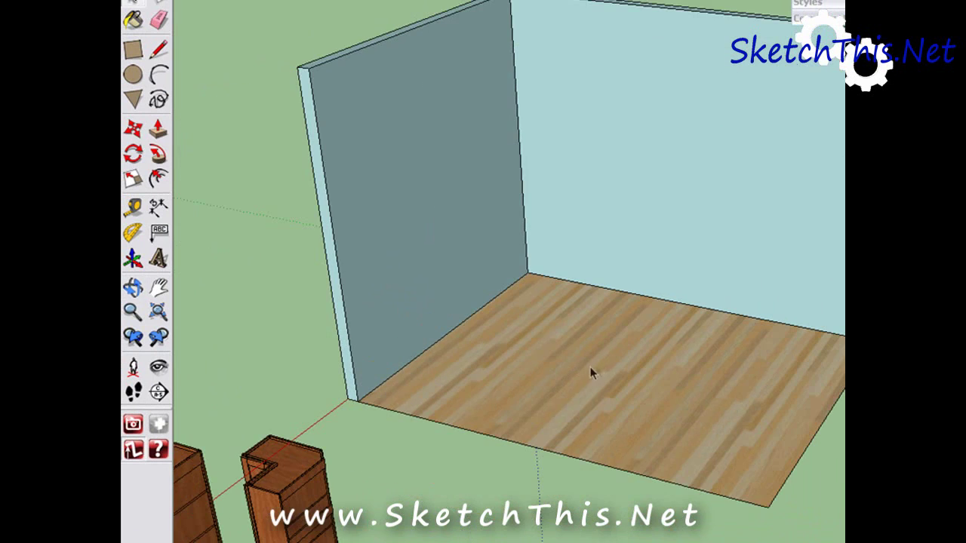
pyautogui.moveTo(591, 371); pyautogui.dragTo(498, 372, button='middle')
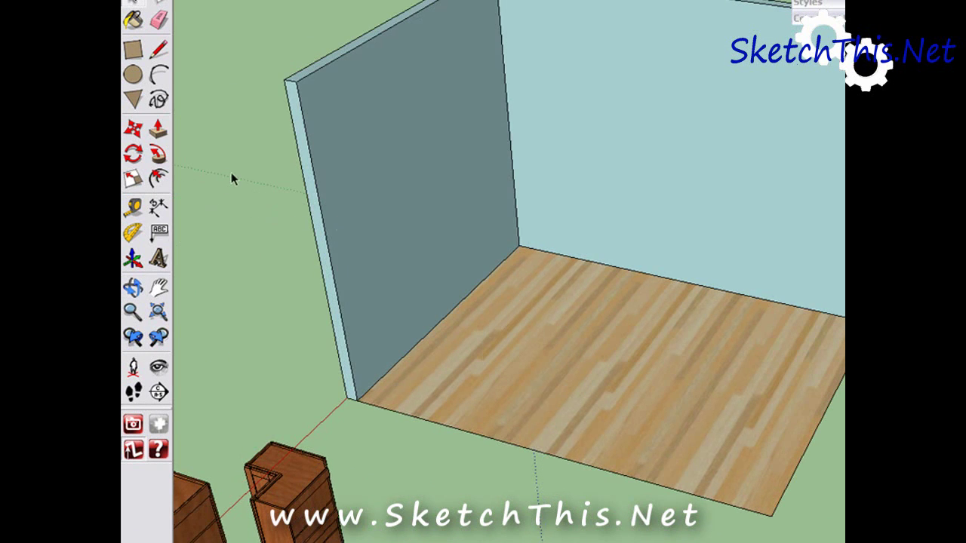
pyautogui.moveTo(616, 412)
pyautogui.keyDown('shift'); pyautogui.mouseDown(button='middle')
pyautogui.moveTo(577, 359)
pyautogui.moveTo(596, 401)
pyautogui.mouseUp(button='middle'); pyautogui.keyUp('shift')
pyautogui.press('l')
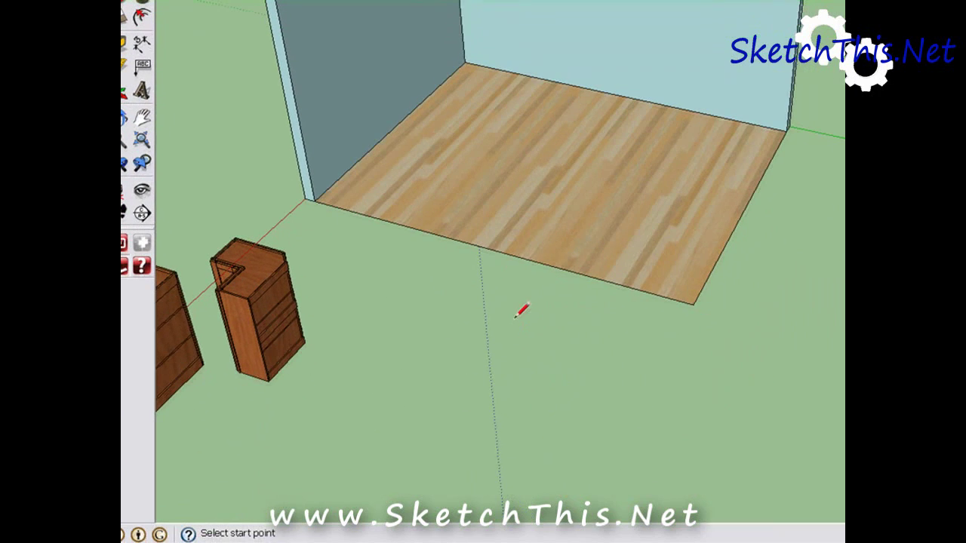
pyautogui.click(514, 317)
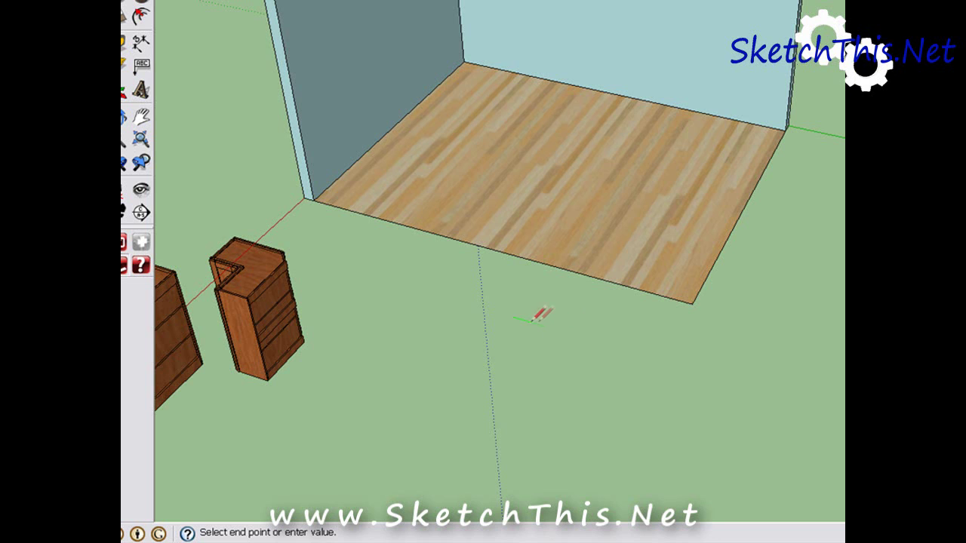
pyautogui.moveTo(539, 315); pyautogui.dragTo(518, 202, button='middle')
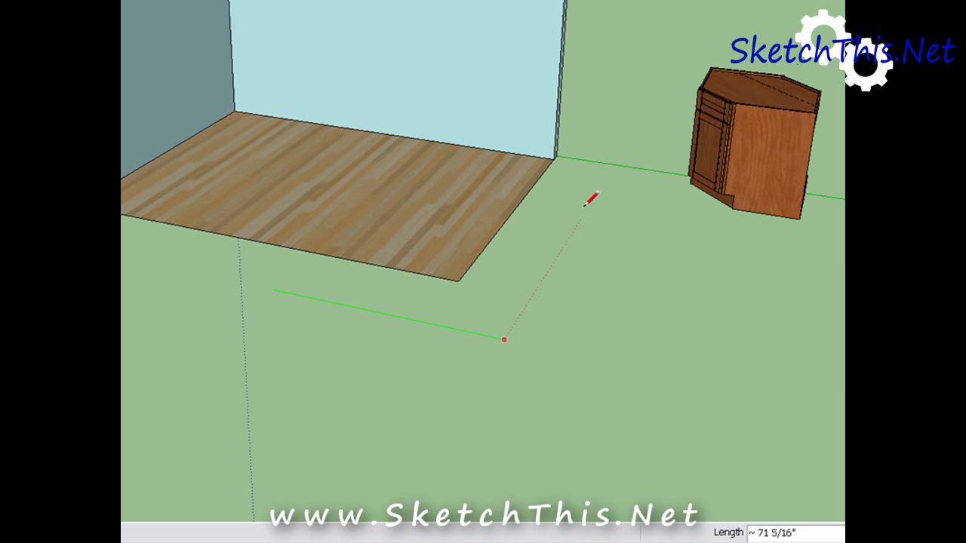
pyautogui.moveTo(519, 172); pyautogui.dragTo(407, 145, button='middle')
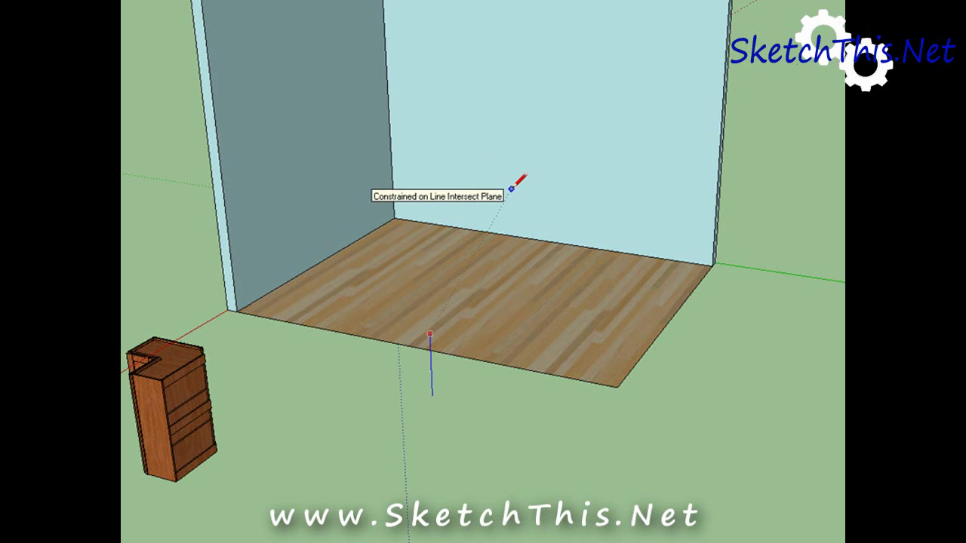
pyautogui.press('Escape')
# Rotate the corner base cabinet about its vertical axis so its angled door front faces into the room
pyautogui.moveTo(518, 209); pyautogui.dragTo(534, 272, button='middle')
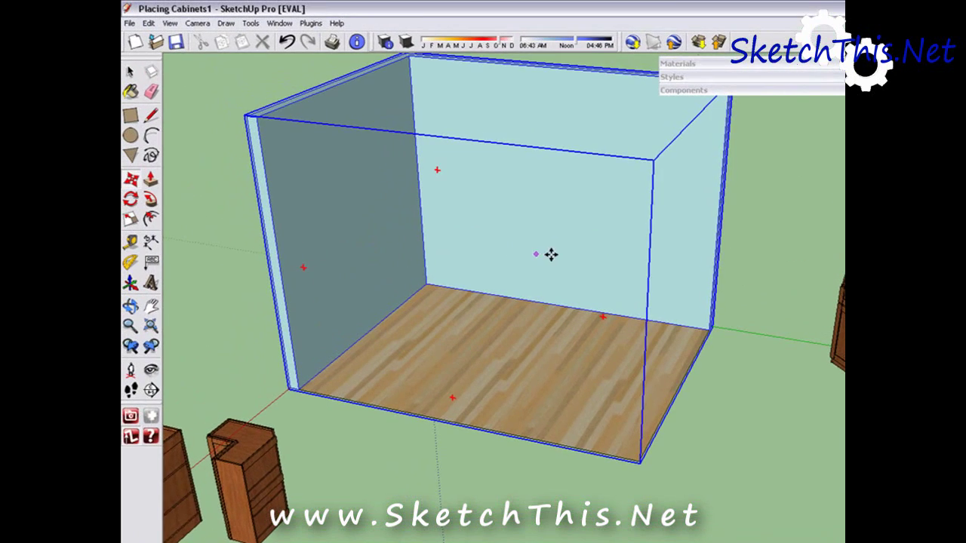
pyautogui.moveTo(757, 350); pyautogui.dragTo(670, 281, button='middle')
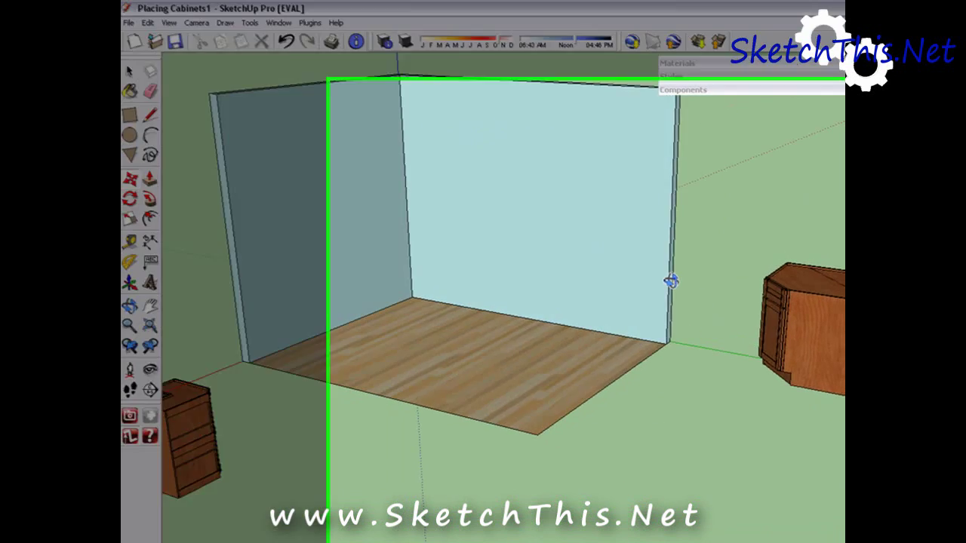
pyautogui.scroll(-1, 668, 280)
pyautogui.moveTo(507, 221); pyautogui.dragTo(499, 392, button='middle')
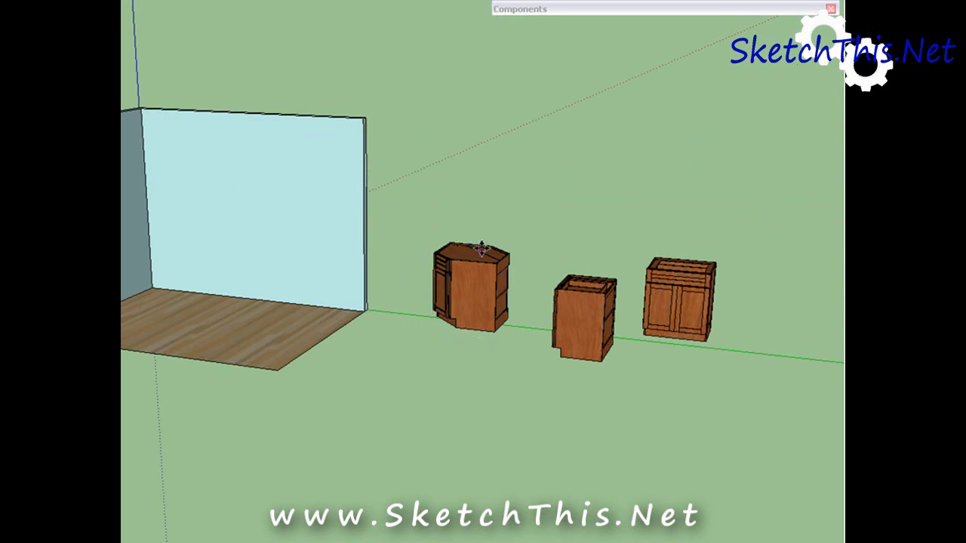
pyautogui.scroll(2, 472, 249)
pyautogui.scroll(2, 440, 182)
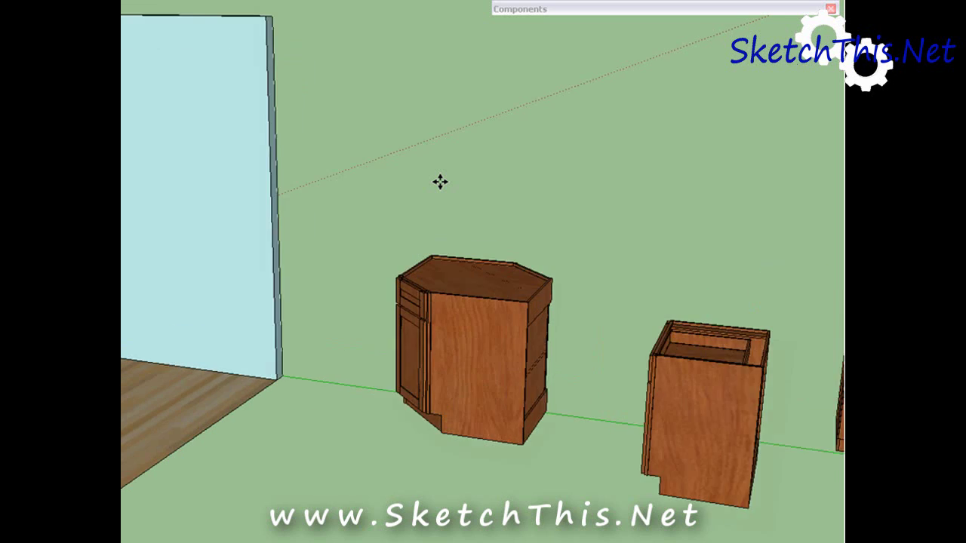
pyautogui.moveTo(440, 182); pyautogui.dragTo(518, 352, button='middle')
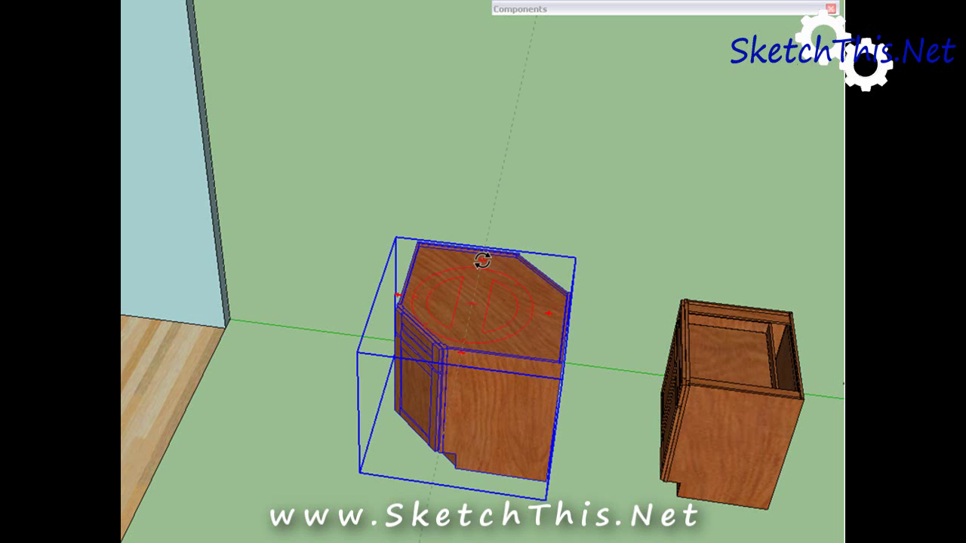
pyautogui.moveTo(482, 261); pyautogui.dragTo(340, 290)
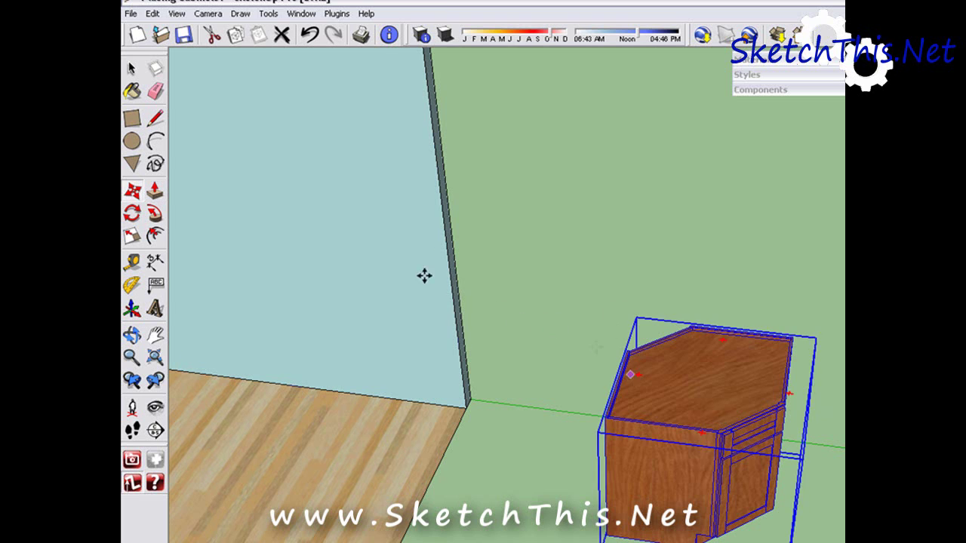
# Move the corner base cabinet into the room by its top back endpoint and place it against the left wall
pyautogui.click(131, 67)
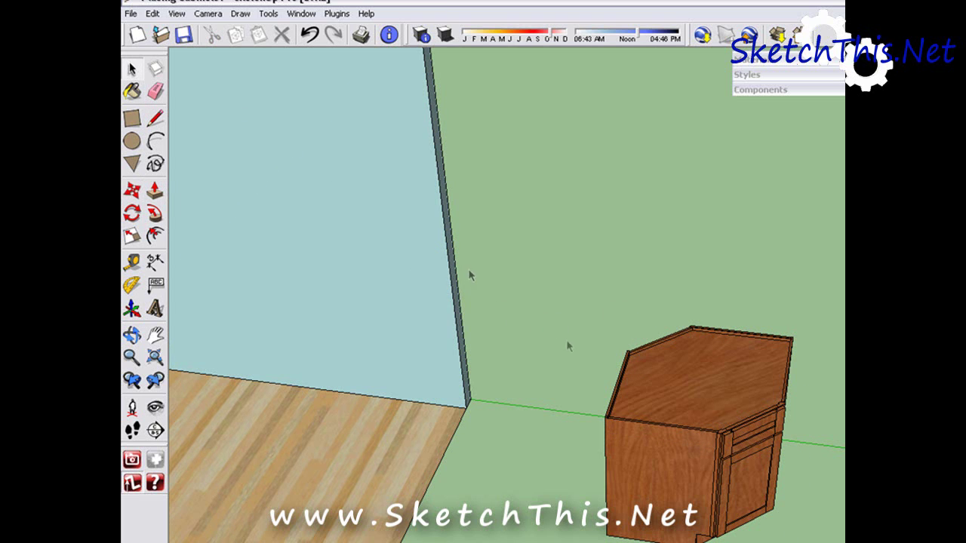
pyautogui.click(662, 368)
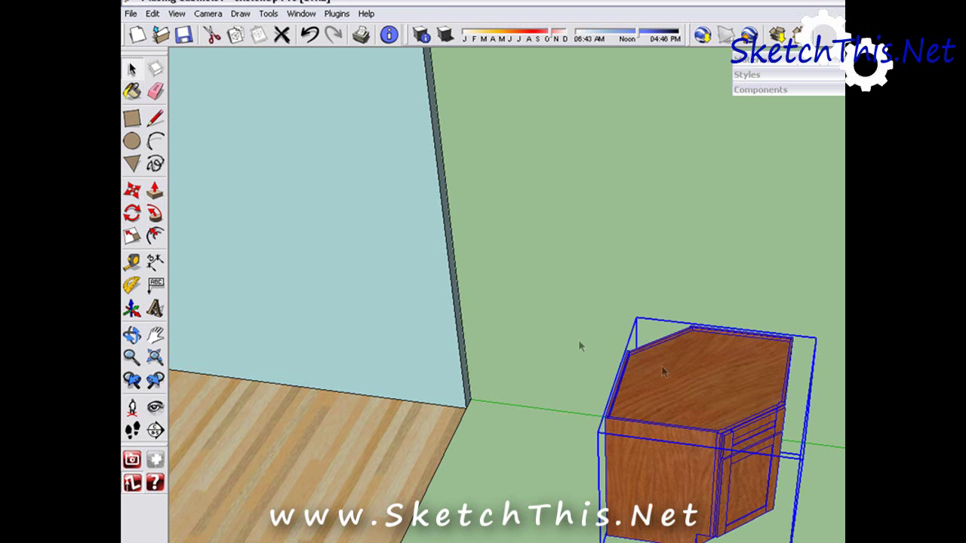
pyautogui.click(131, 190)
pyautogui.scroll(3, 628, 388)
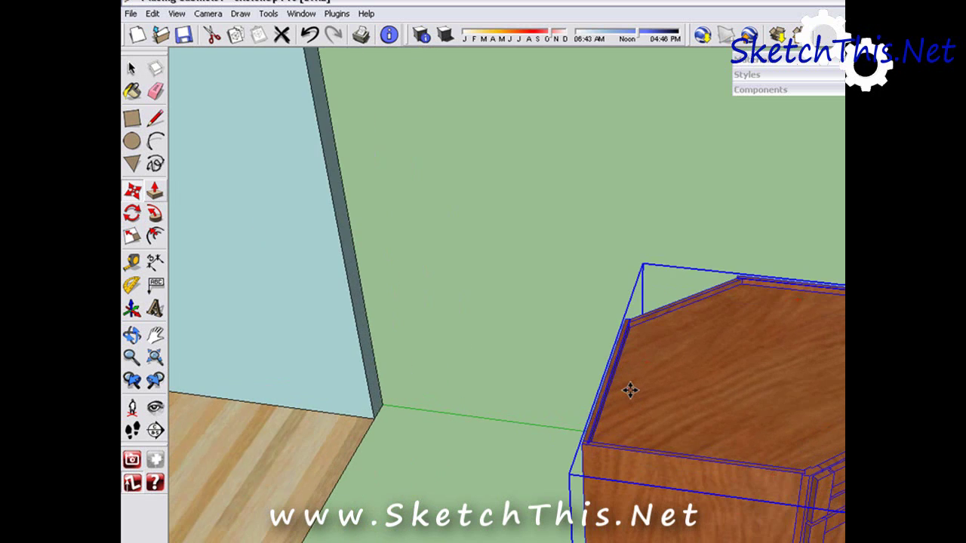
pyautogui.scroll(1, 630, 390)
pyautogui.scroll(1, 578, 430)
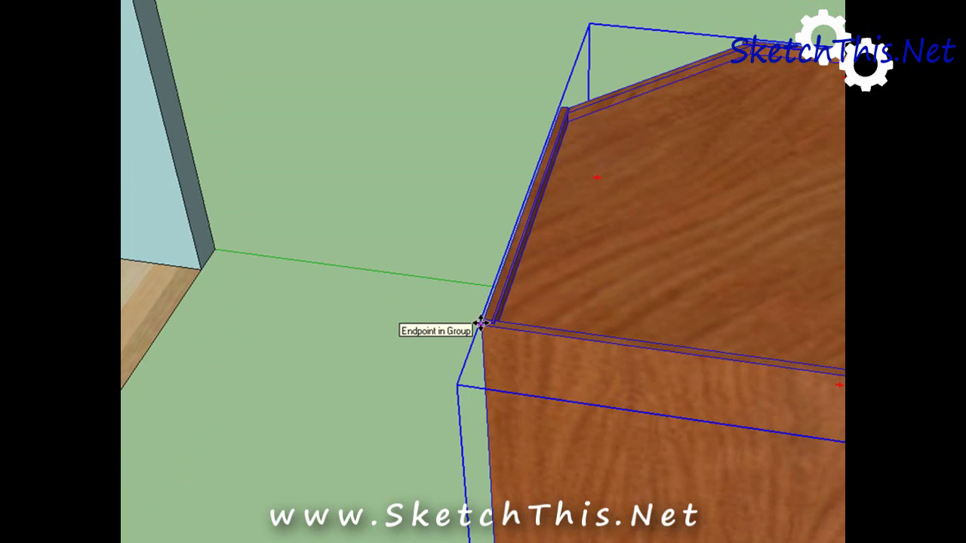
pyautogui.click(481, 323)
pyautogui.scroll(-5, 442, 319)
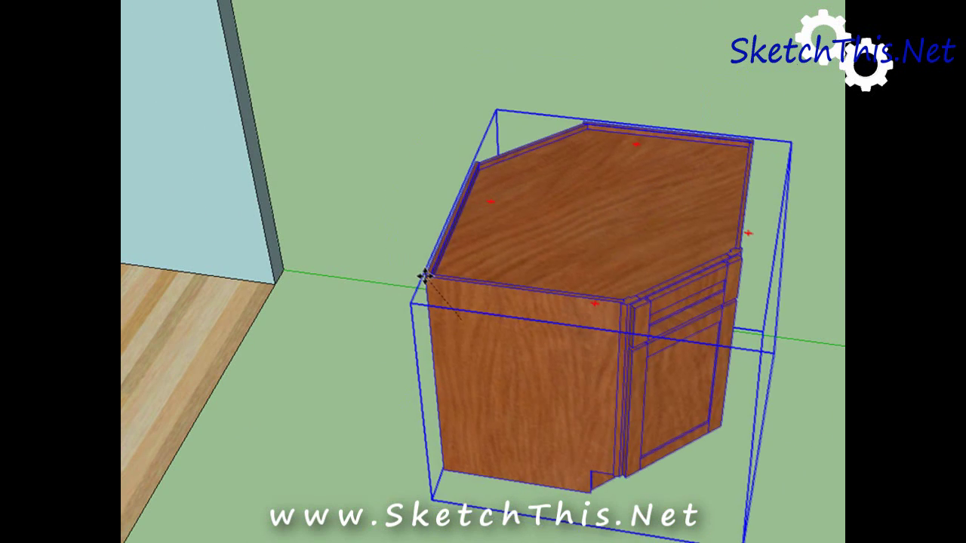
pyautogui.scroll(-5, 423, 276)
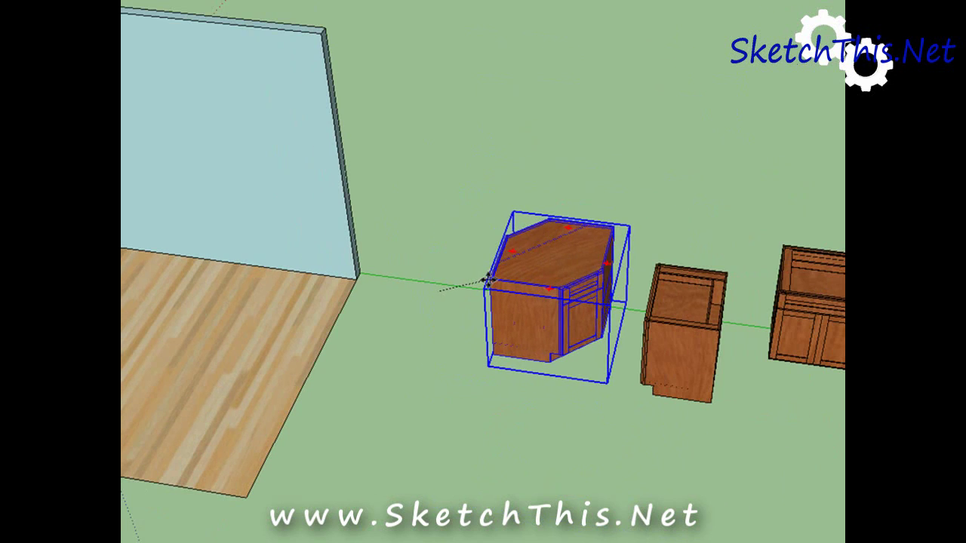
pyautogui.scroll(-3, 480, 279)
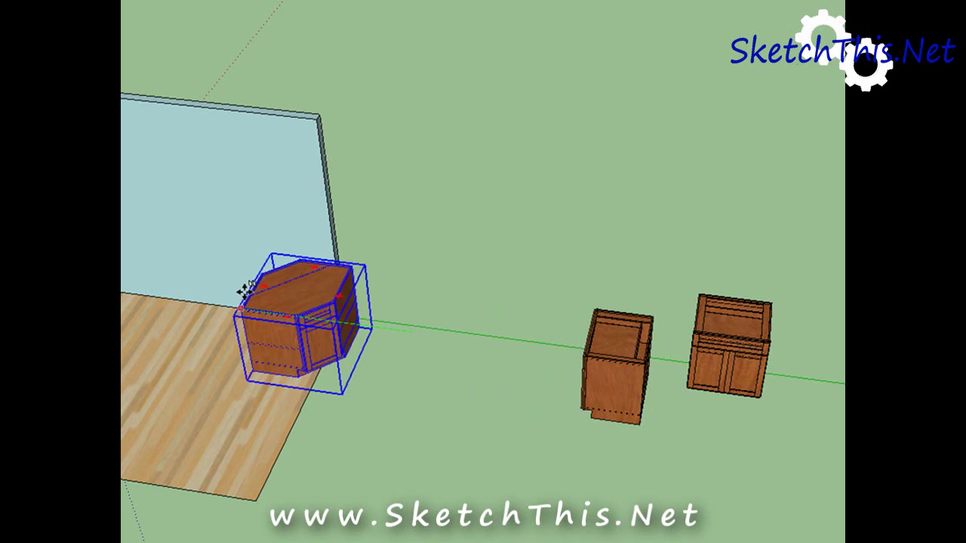
pyautogui.keyDown('shift'); pyautogui.moveTo(176, 251); pyautogui.dragTo(528, 324, button='middle'); pyautogui.keyUp('shift')
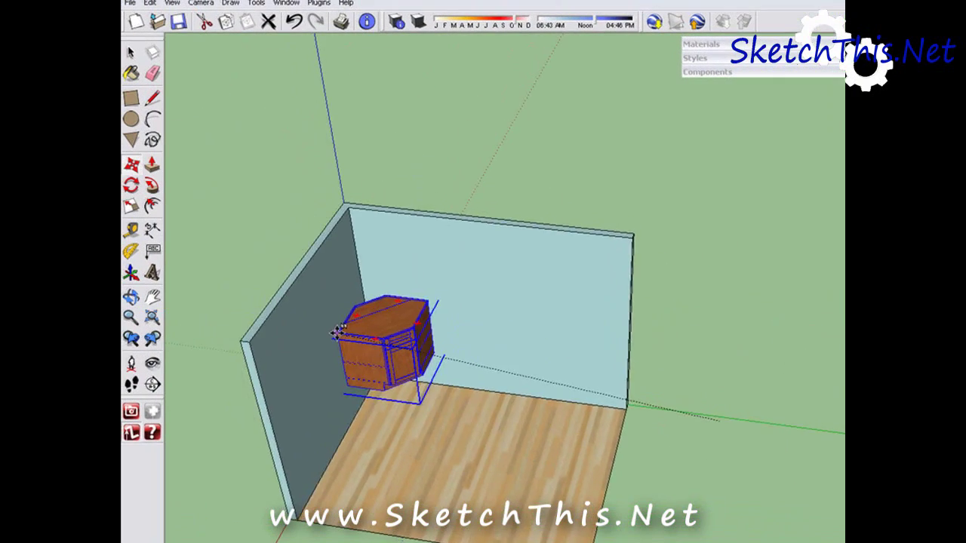
pyautogui.scroll(2, 347, 332)
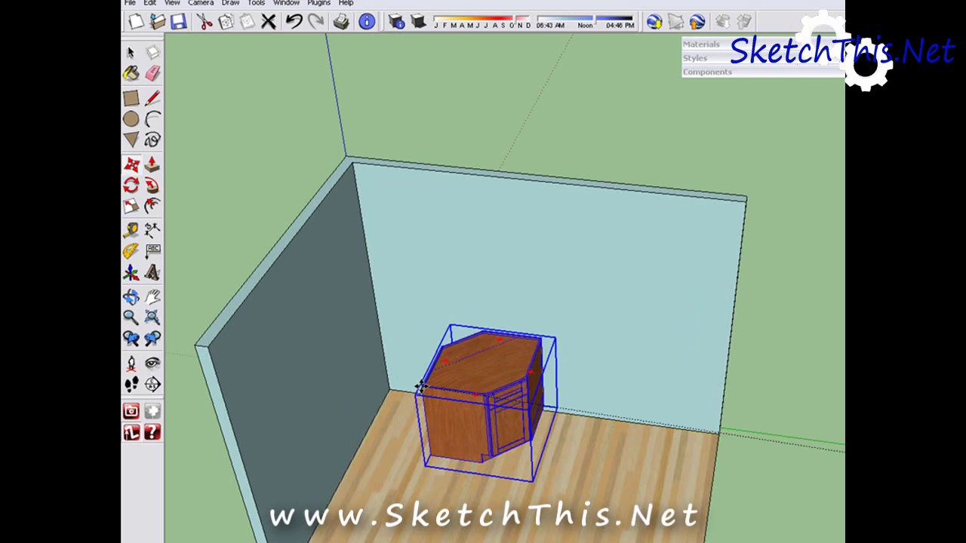
pyautogui.moveTo(423, 390); pyautogui.dragTo(394, 353, button='middle')
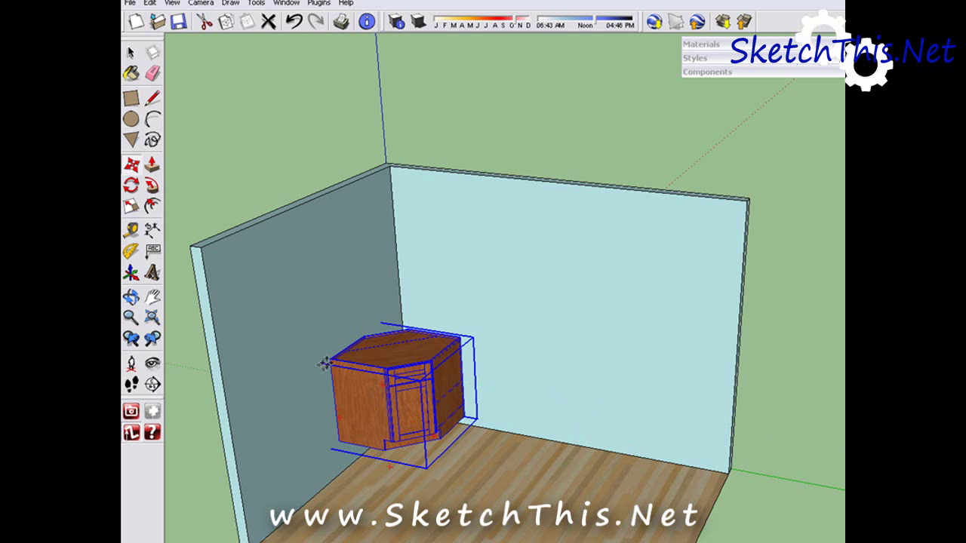
pyautogui.moveTo(333, 361); pyautogui.dragTo(363, 344, button='middle')
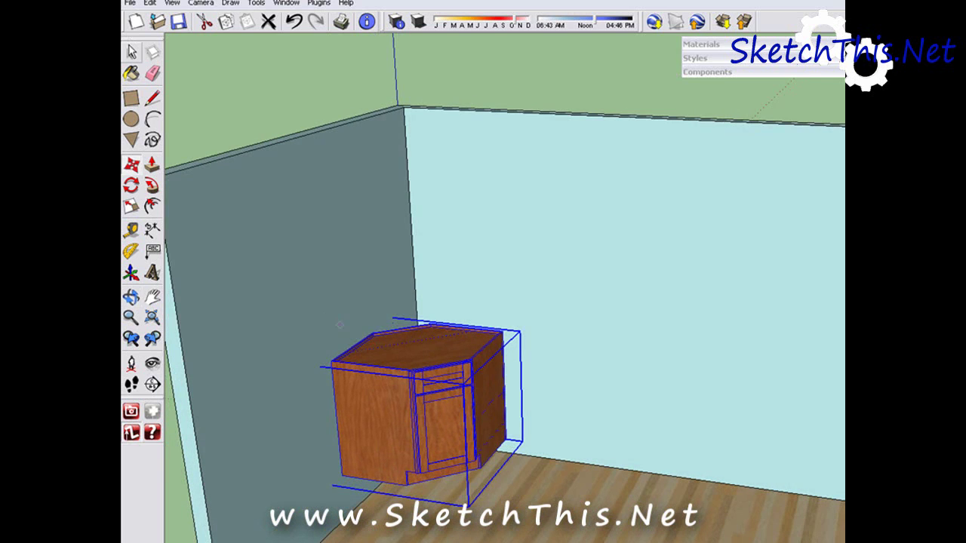
# Move the corner base cabinet by its other top back endpoint until it sits flush against the back wall
pyautogui.scroll(4, 295, 218)
pyautogui.moveTo(332, 424); pyautogui.dragTo(446, 313, button='middle')
pyautogui.moveTo(478, 344); pyautogui.dragTo(623, 356, button='middle')
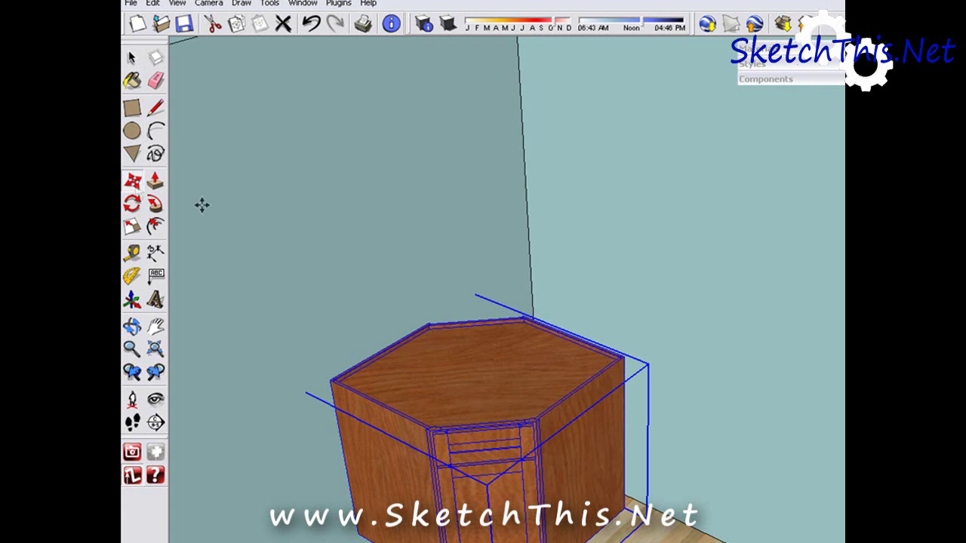
pyautogui.scroll(3, 640, 345)
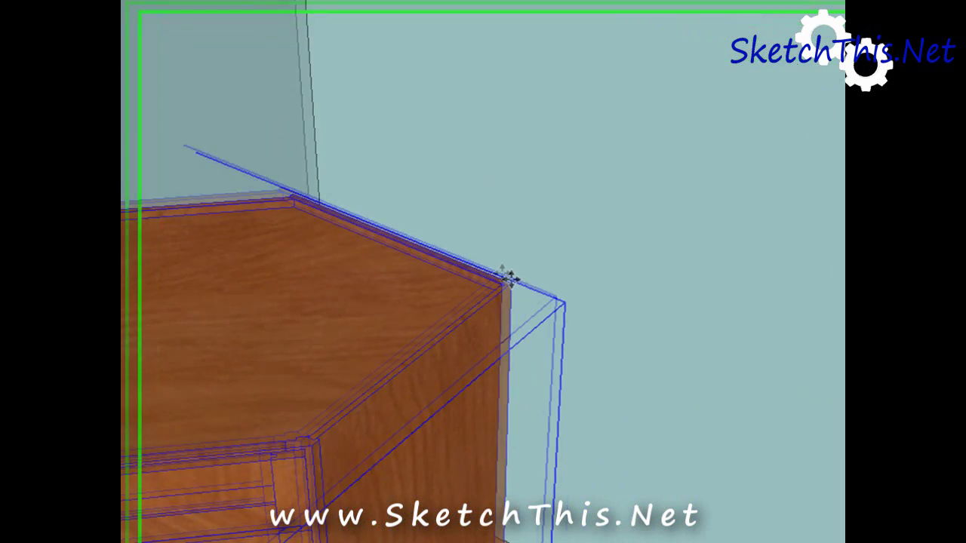
pyautogui.click(673, 384)
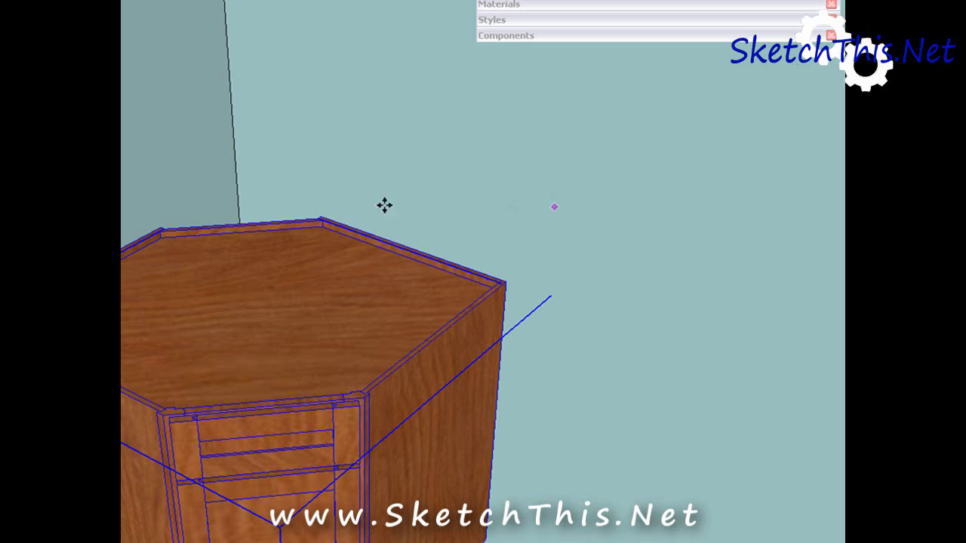
pyautogui.moveTo(220, 306); pyautogui.dragTo(221, 299, button='middle')
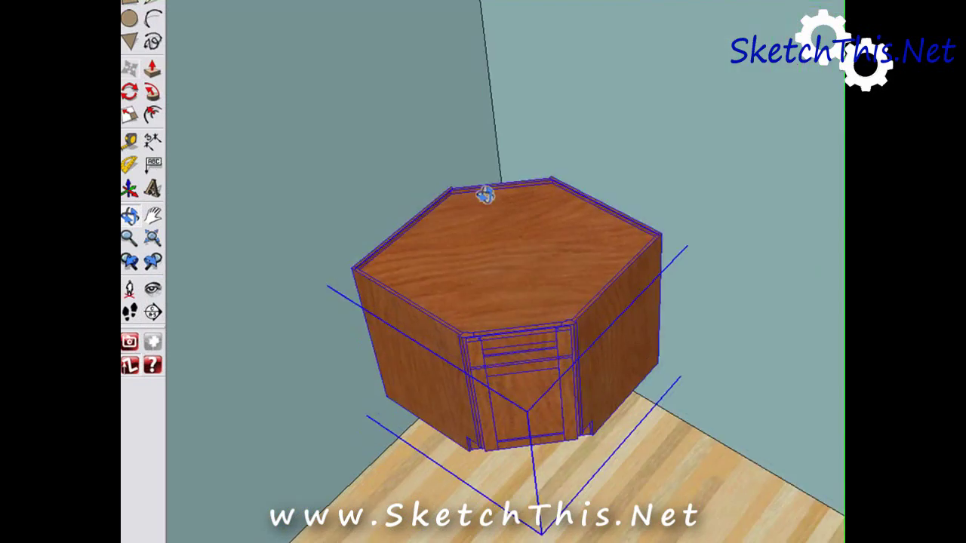
pyautogui.moveTo(485, 194); pyautogui.dragTo(494, 489, button='middle')
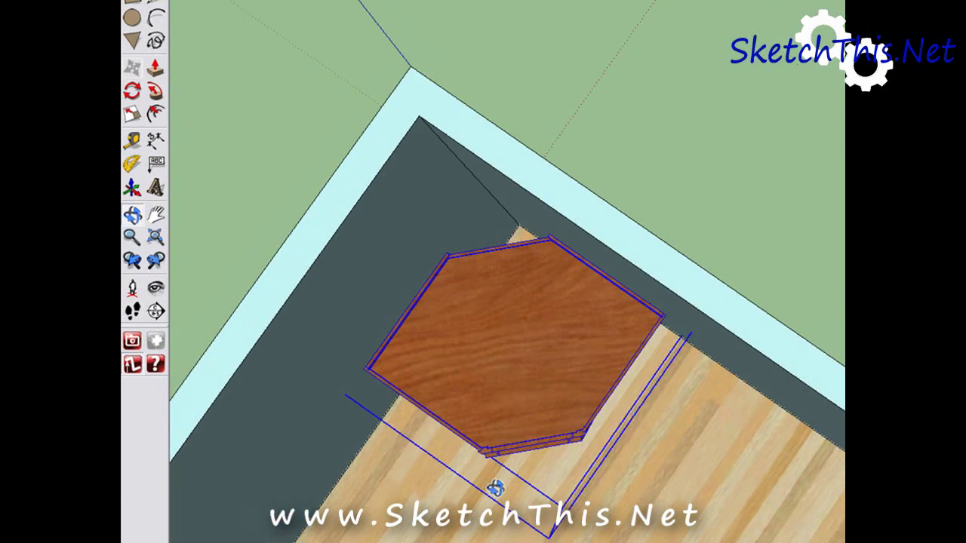
# Move the corner base cabinet straight down by its bottom corner until it sits on the floor
pyautogui.moveTo(494, 489); pyautogui.dragTo(495, 505)
pyautogui.moveTo(495, 505); pyautogui.dragTo(449, 208, button='middle')
pyautogui.moveTo(450, 294); pyautogui.dragTo(442, 149, button='middle')
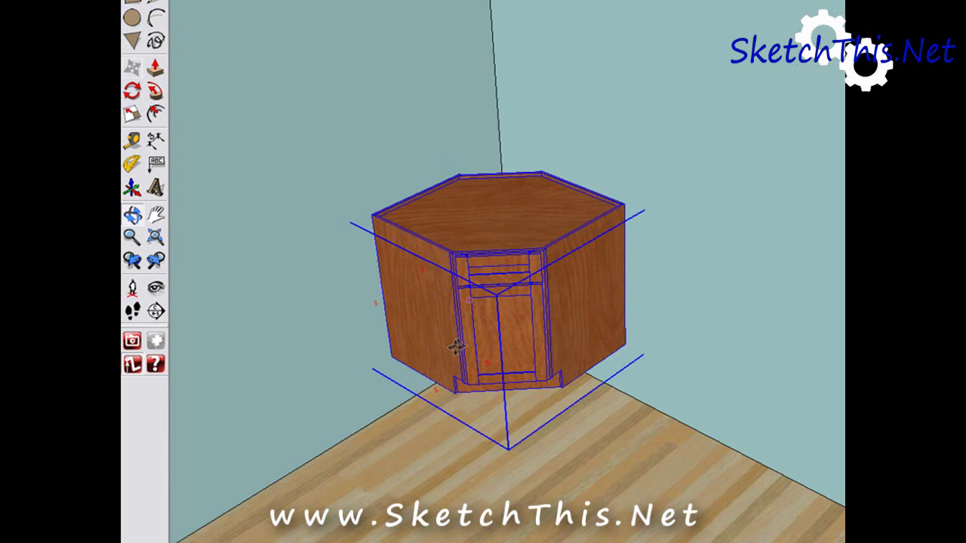
pyautogui.moveTo(441, 283); pyautogui.dragTo(435, 114, button='middle')
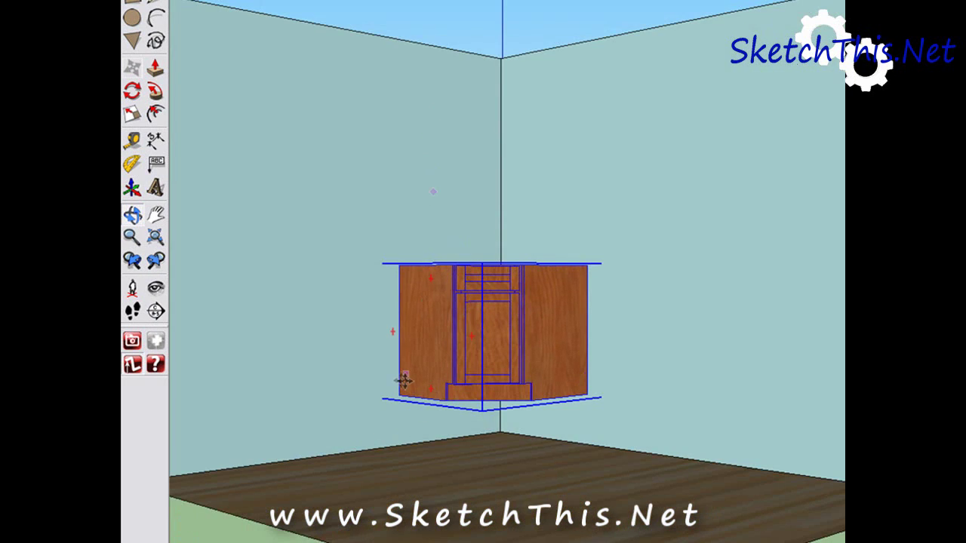
pyautogui.scroll(2, 409, 377)
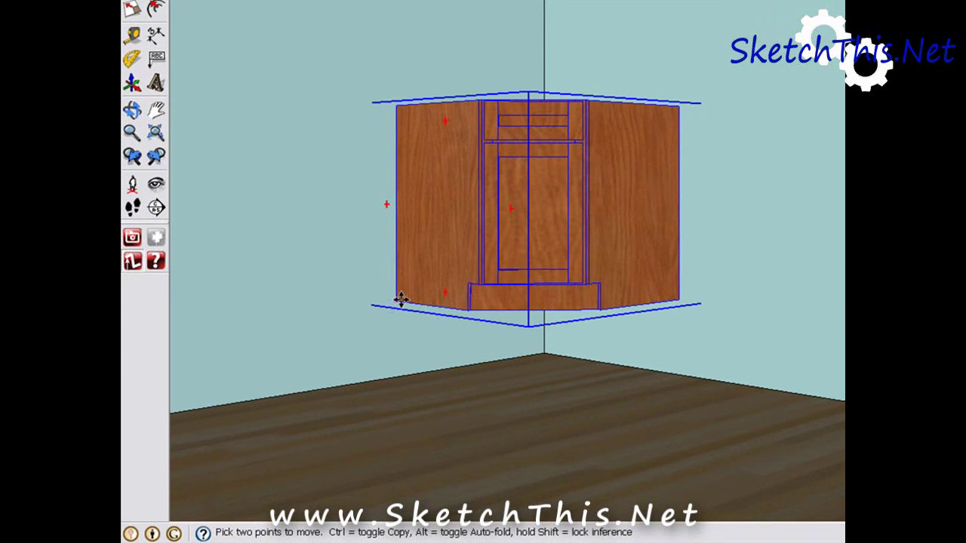
pyautogui.click(400, 299)
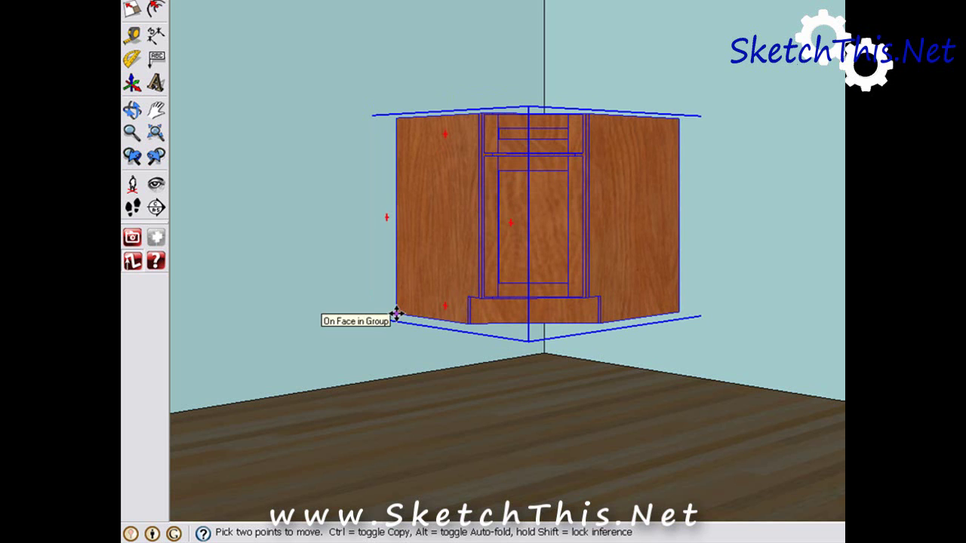
pyautogui.click(396, 377)
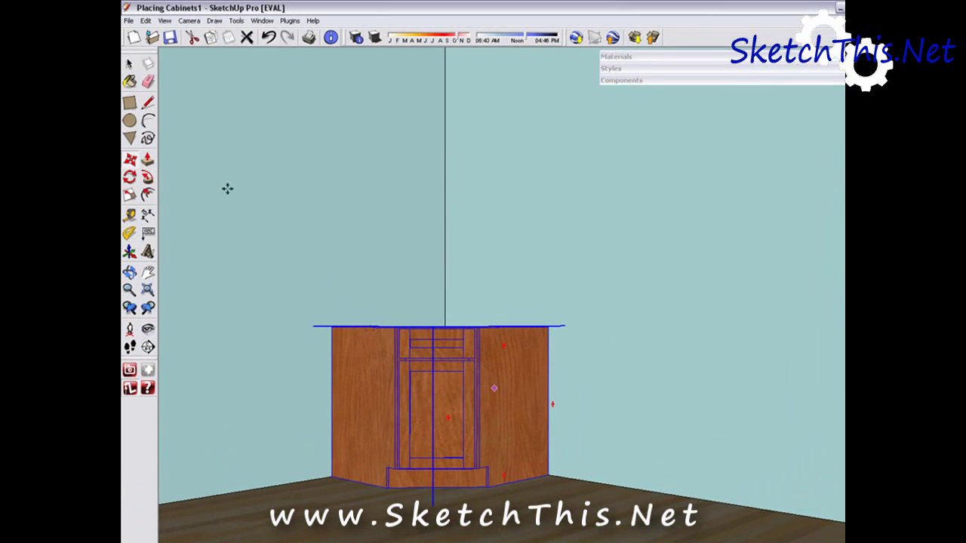
pyautogui.moveTo(274, 138); pyautogui.dragTo(345, 336, button='middle')
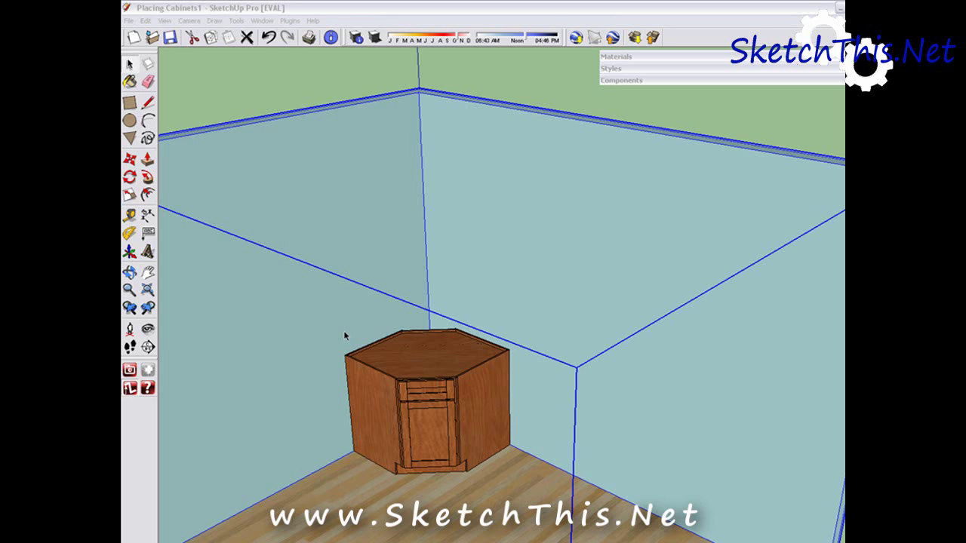
# Rotate the nearest two-door base cabinet outside the room about its vertical axis so its doors face the opposite way
pyautogui.moveTo(438, 361); pyautogui.dragTo(430, 346, button='middle')
pyautogui.scroll(-6, 430, 346)
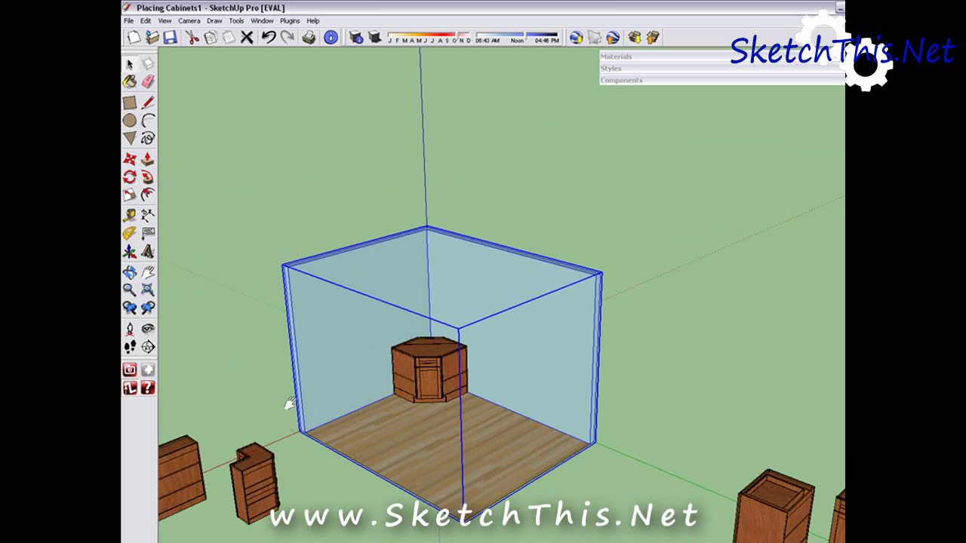
pyautogui.moveTo(289, 404); pyautogui.dragTo(549, 395, button='middle')
pyautogui.scroll(3, 549, 395)
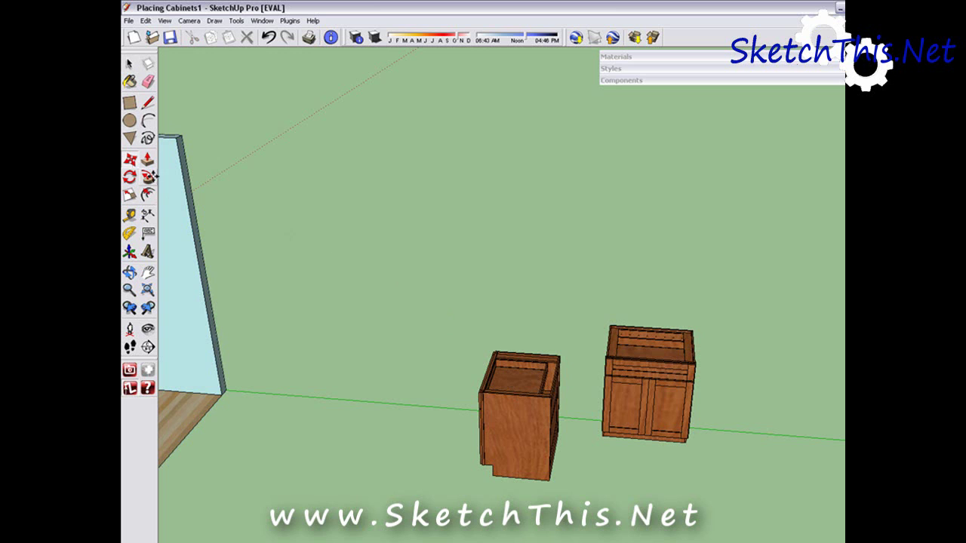
pyautogui.click(526, 354)
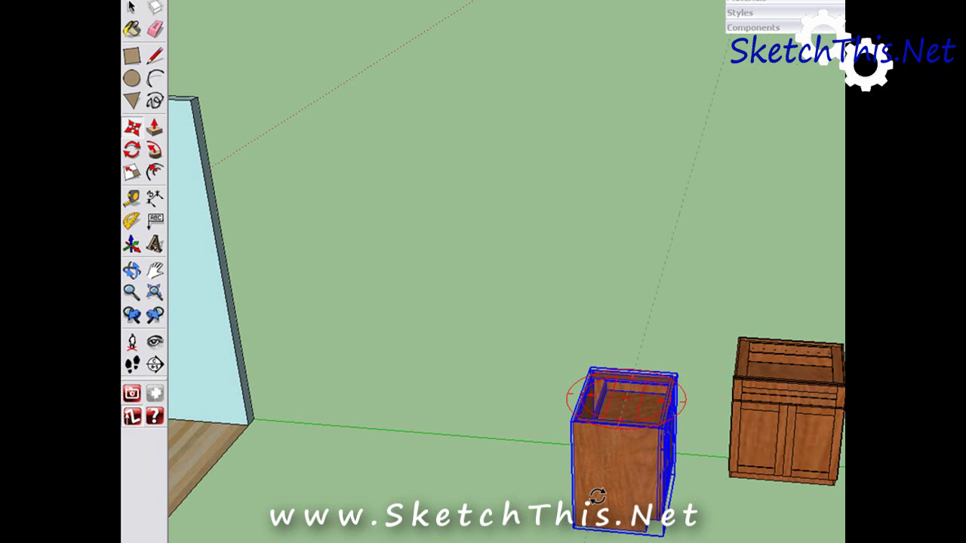
pyautogui.moveTo(597, 497); pyautogui.dragTo(641, 371, button='middle')
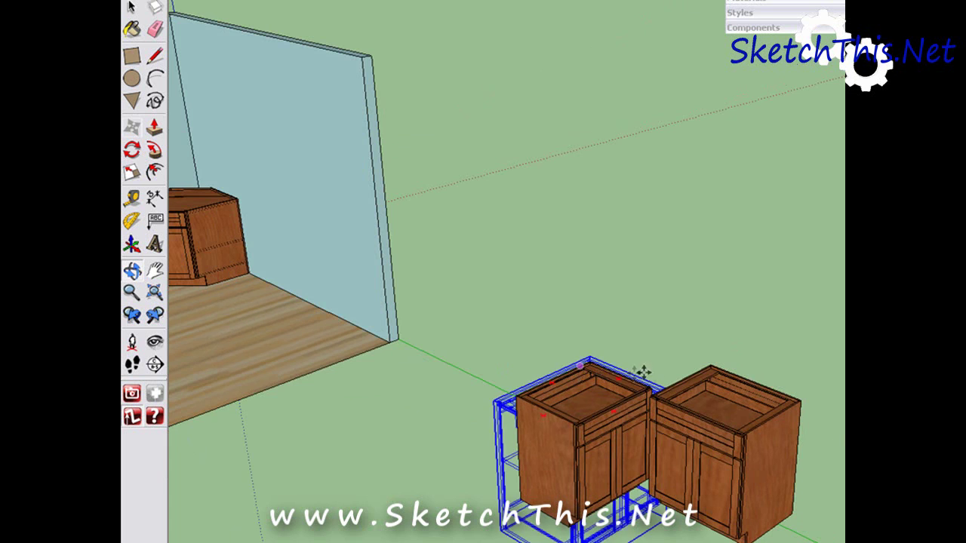
# Move the rotated base cabinet by its top front endpoint onto the corner cabinet's top front endpoint on the left-wall side
pyautogui.scroll(4, 656, 375)
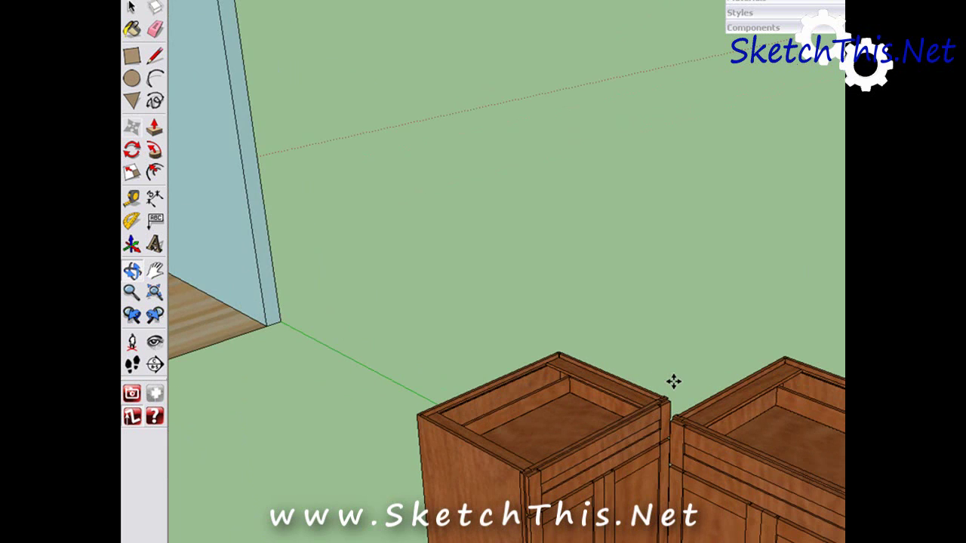
pyautogui.scroll(5, 674, 382)
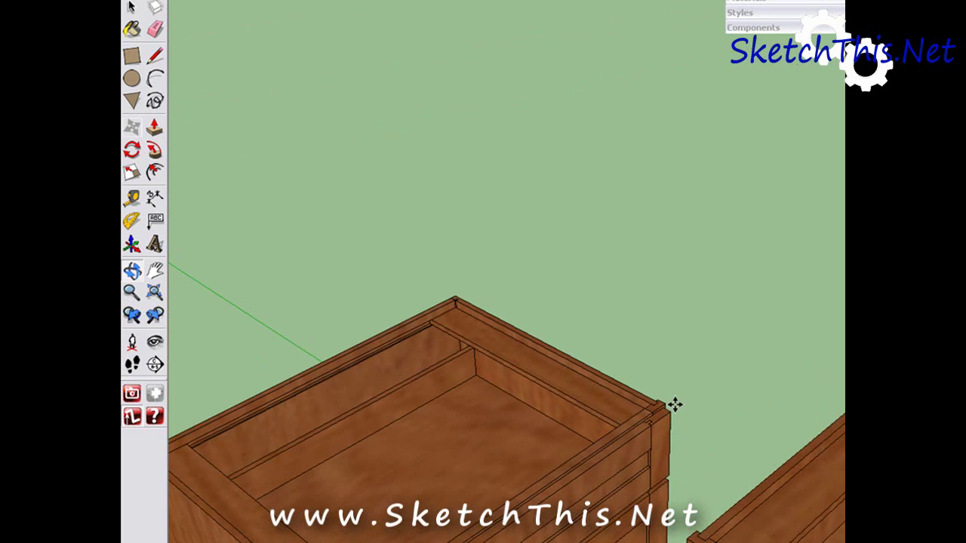
pyautogui.scroll(1, 674, 404)
pyautogui.moveTo(677, 403)
pyautogui.mouseDown(button='middle')
pyautogui.moveTo(684, 375)
pyautogui.moveTo(651, 276)
pyautogui.moveTo(660, 209)
pyautogui.moveTo(678, 408)
pyautogui.mouseUp(button='middle')
pyautogui.scroll(-2, 680, 375)
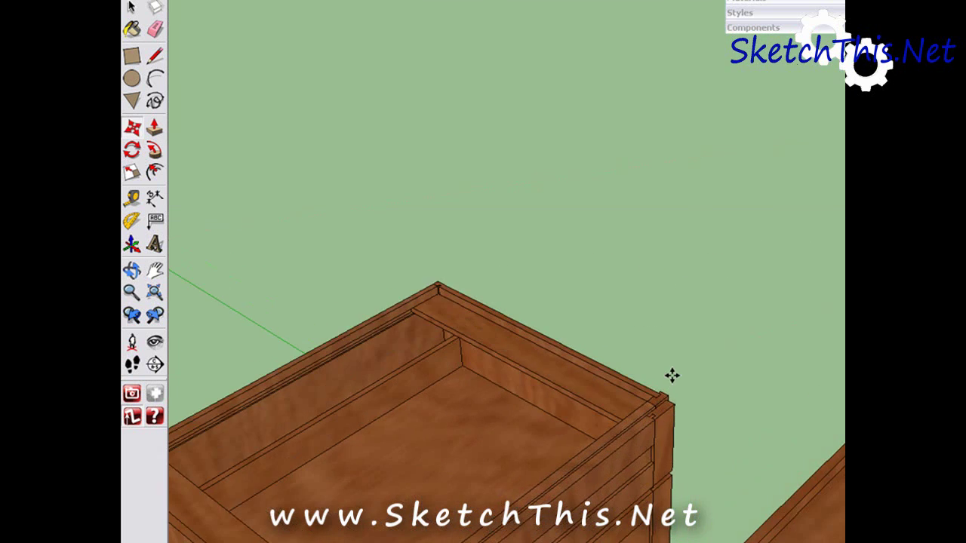
pyautogui.scroll(3, 666, 388)
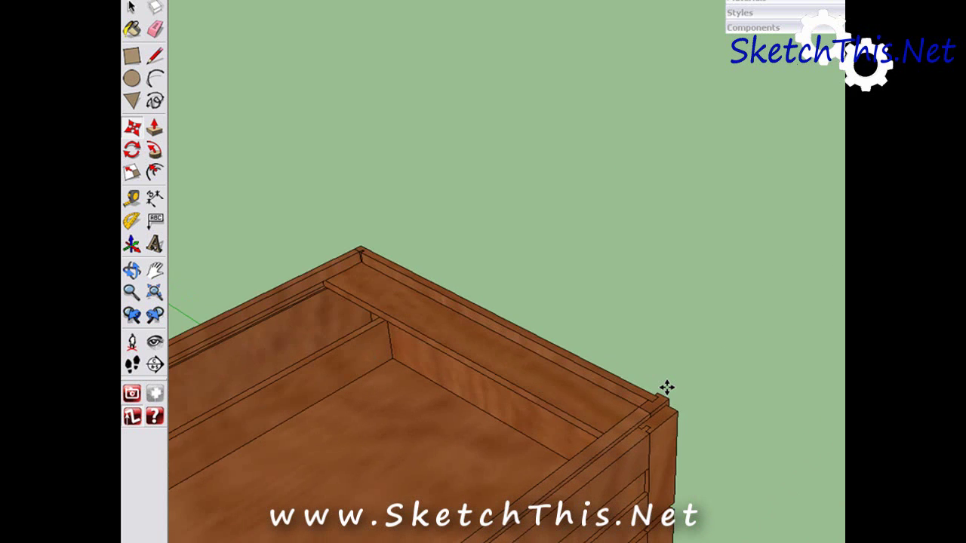
pyautogui.scroll(2, 667, 391)
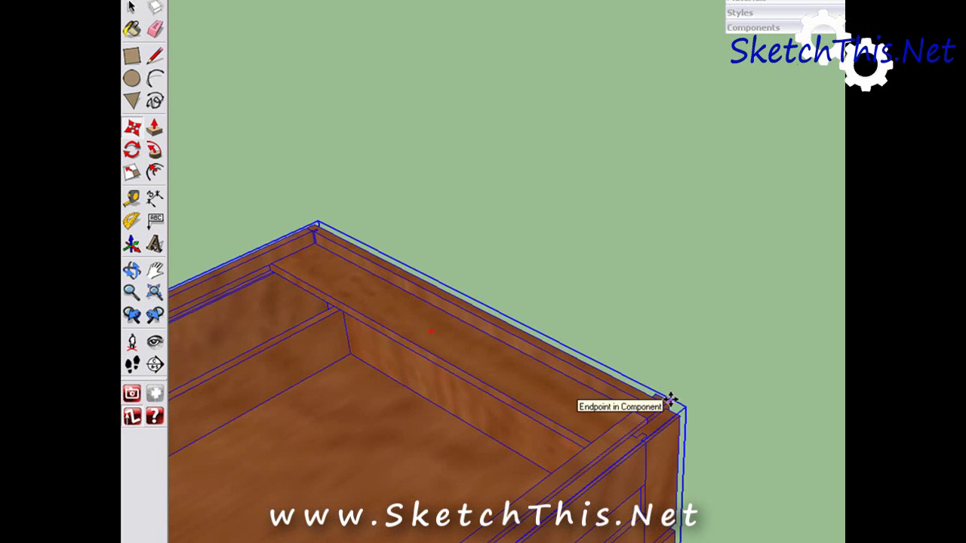
pyautogui.click(671, 400)
pyautogui.scroll(-5, 578, 345)
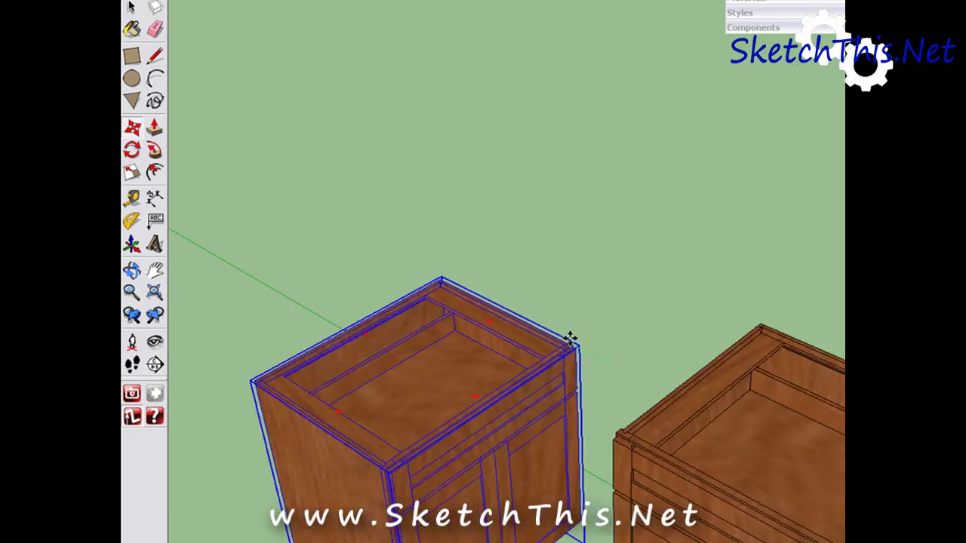
pyautogui.scroll(-4, 528, 331)
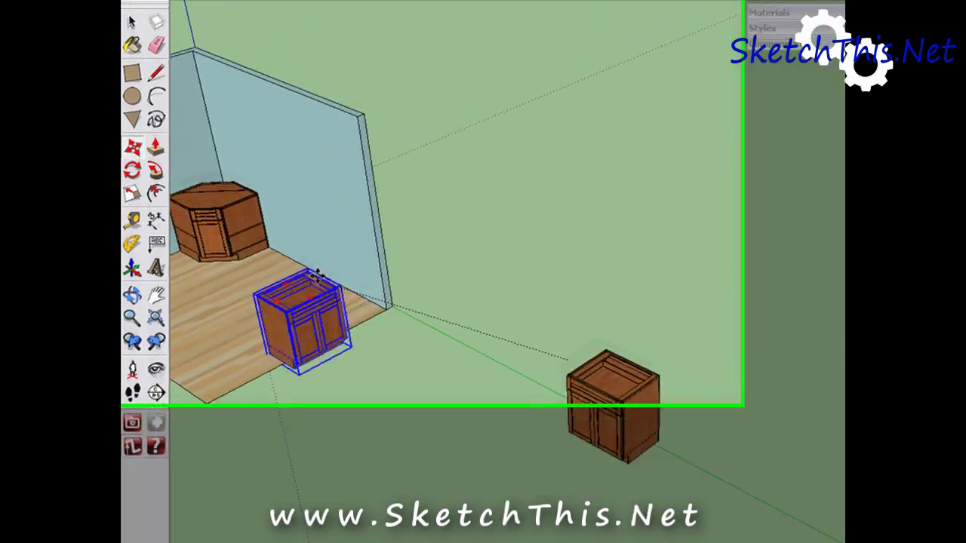
pyautogui.keyDown('shift'); pyautogui.moveTo(353, 260); pyautogui.dragTo(398, 289, button='middle'); pyautogui.keyUp('shift')
pyautogui.scroll(8, 408, 406)
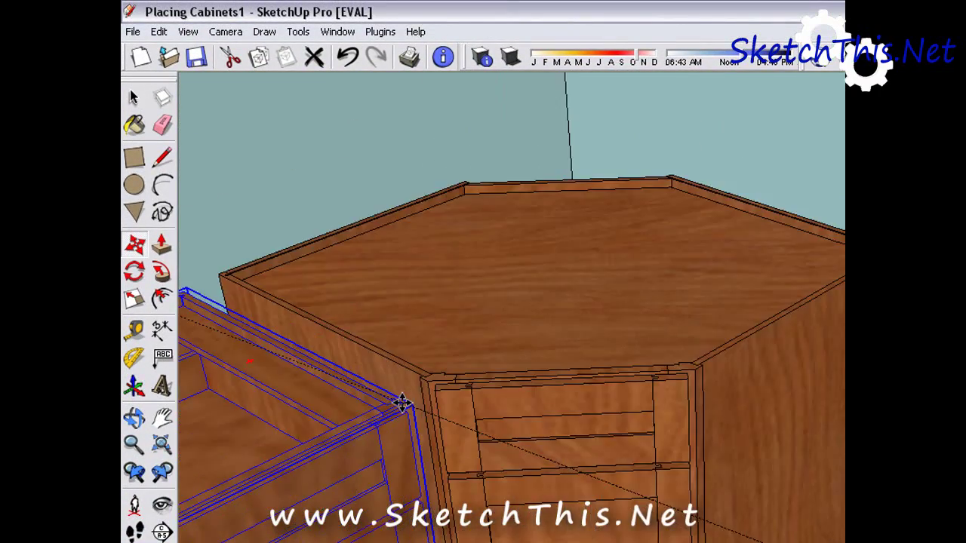
pyautogui.scroll(4, 402, 404)
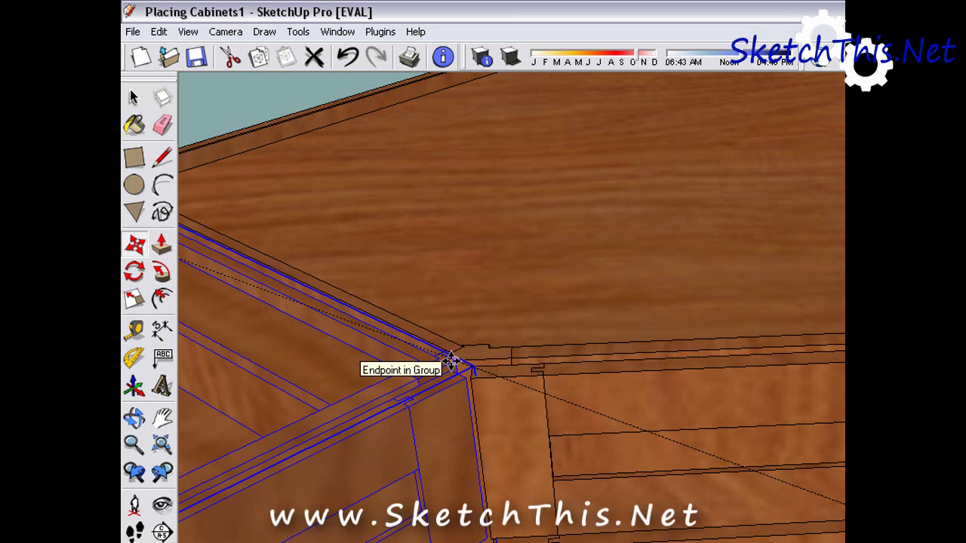
pyautogui.click(451, 360)
pyautogui.scroll(-5, 451, 361)
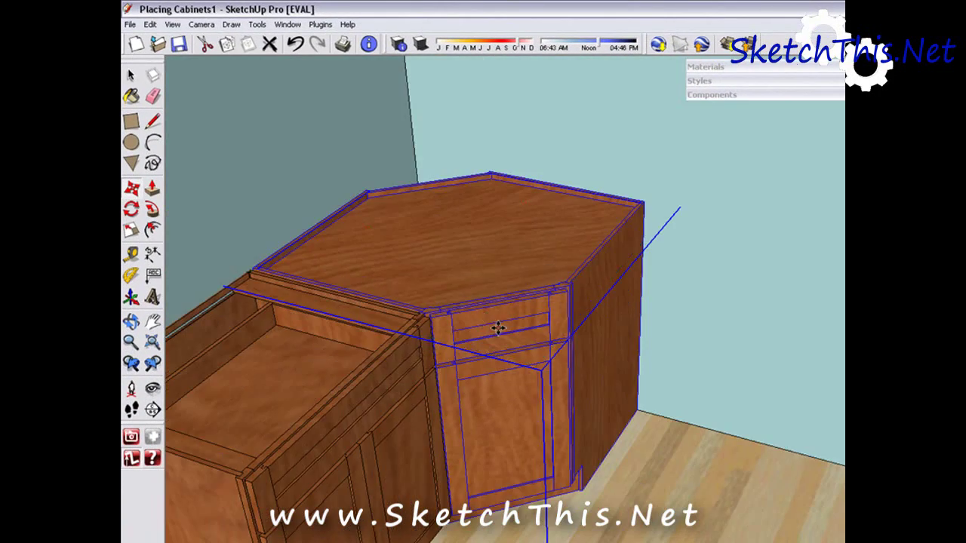
# Move the other two-door base cabinet by its top front endpoint onto the corner cabinet's matching endpoint on the back-wall side
pyautogui.moveTo(498, 329); pyautogui.dragTo(284, 325, button='middle')
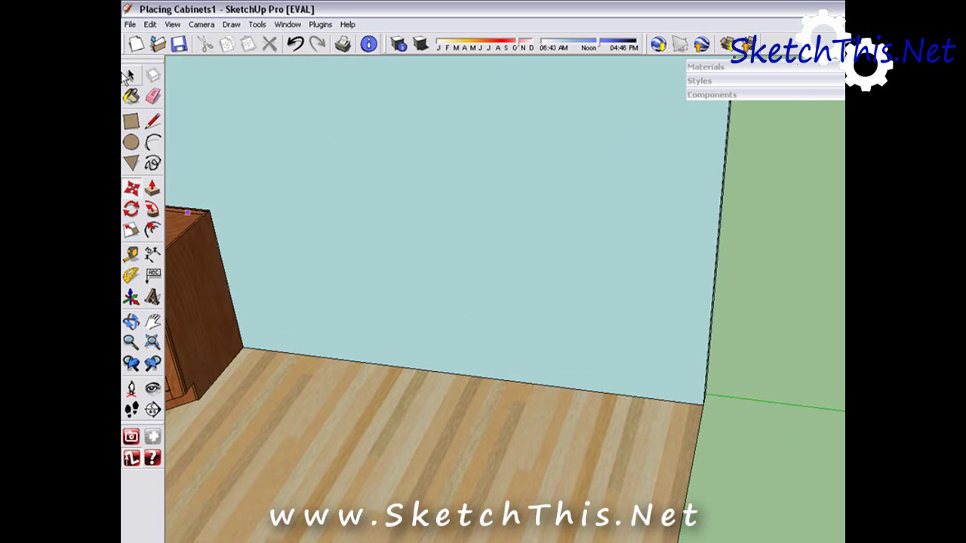
pyautogui.keyDown('shift'); pyautogui.moveTo(781, 379); pyautogui.dragTo(369, 374, button='middle'); pyautogui.keyUp('shift')
pyautogui.keyDown('shift'); pyautogui.moveTo(675, 347); pyautogui.dragTo(477, 334, button='middle'); pyautogui.keyUp('shift')
pyautogui.scroll(4, 540, 351)
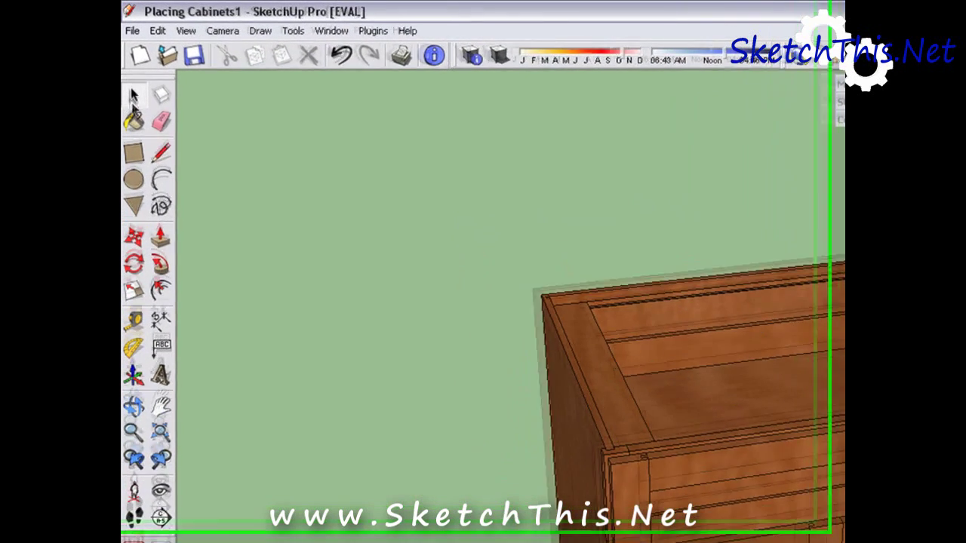
pyautogui.click(603, 290)
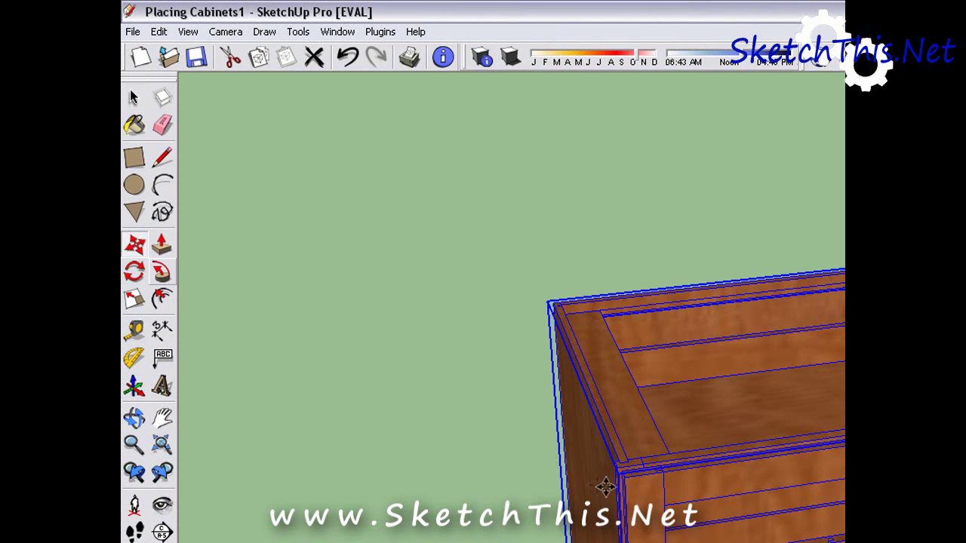
pyautogui.click(610, 480)
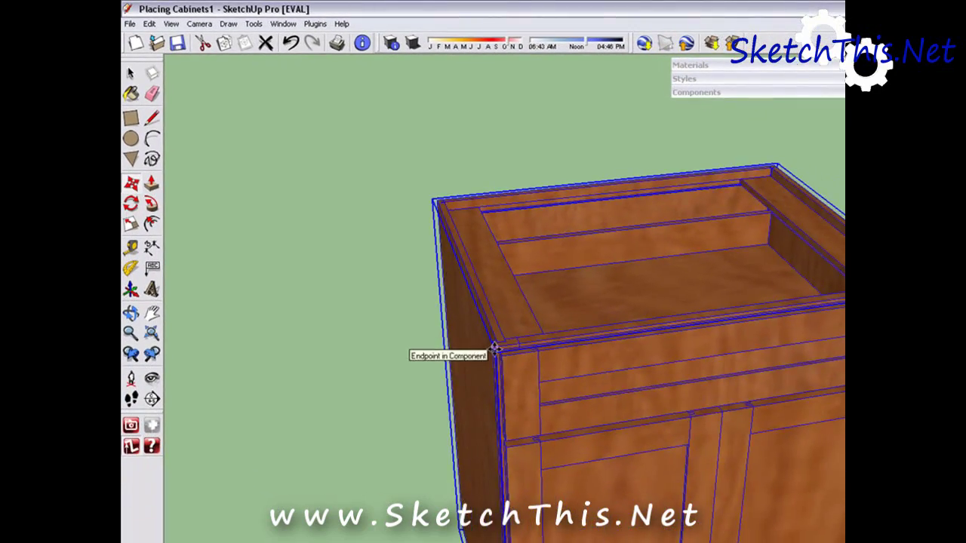
pyautogui.scroll(-2, 371, 340)
pyautogui.keyDown('shift'); pyautogui.moveTo(371, 340); pyautogui.dragTo(494, 303, button='middle'); pyautogui.keyUp('shift')
pyautogui.scroll(-4, 493, 303)
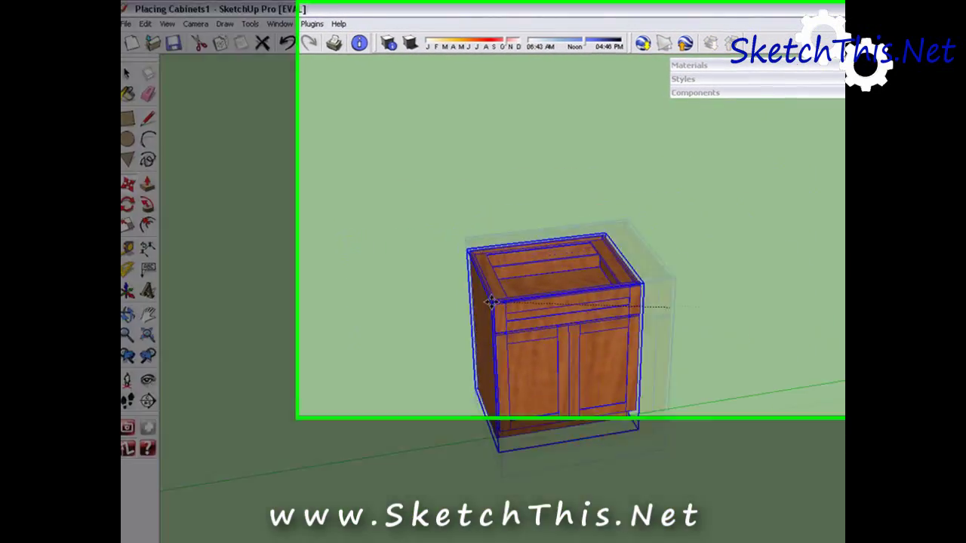
pyautogui.keyDown('shift'); pyautogui.moveTo(729, 291); pyautogui.dragTo(698, 295, button='middle'); pyautogui.keyUp('shift')
pyautogui.keyDown('shift'); pyautogui.moveTo(128, 476); pyautogui.dragTo(392, 487, button='middle'); pyautogui.keyUp('shift')
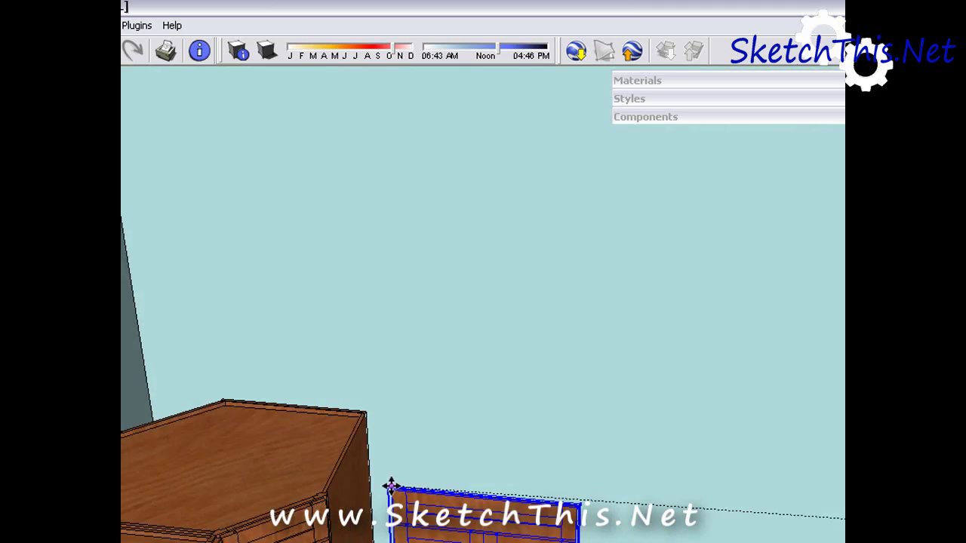
pyautogui.scroll(3, 356, 494)
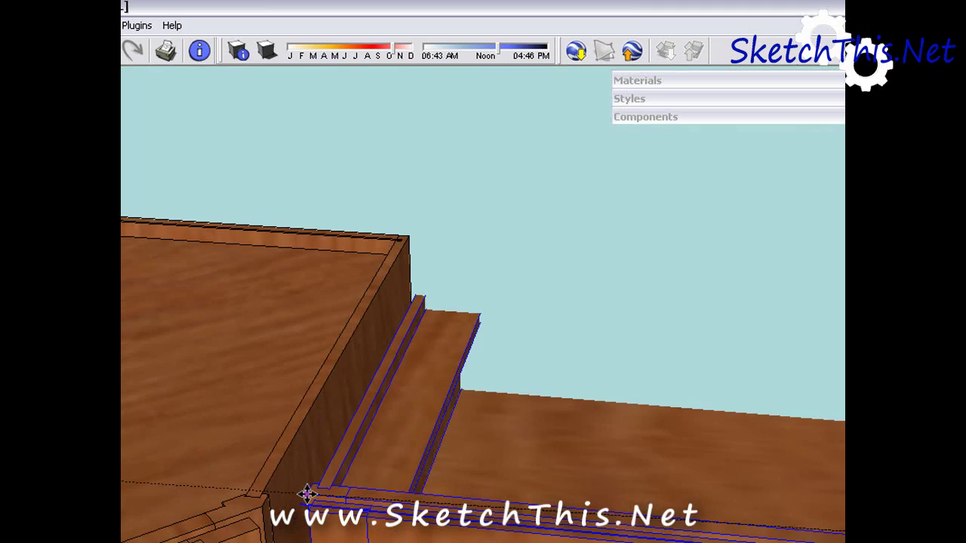
pyautogui.scroll(2, 307, 494)
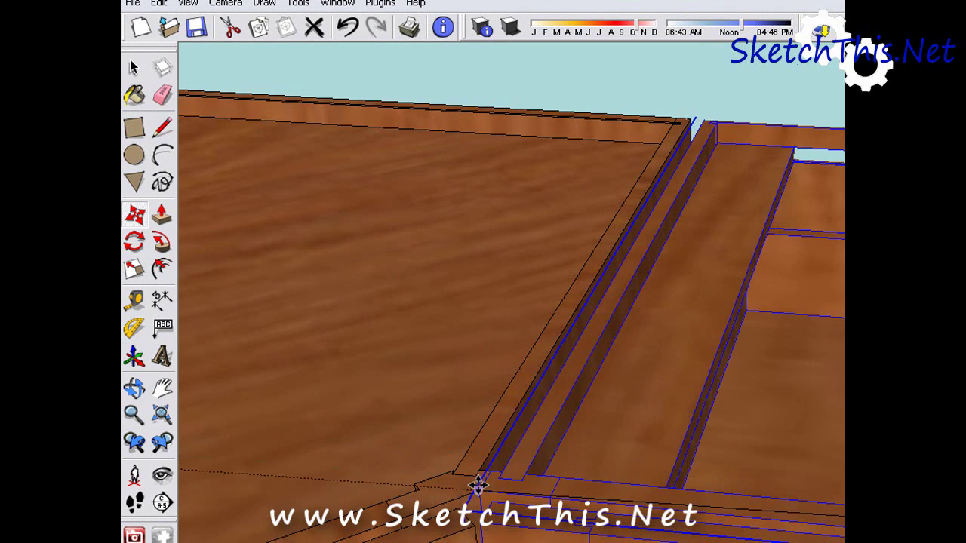
# Examine the joint beside the corner cabinet, clear the selection, and look over the base cabinets and the cabinets outside the room
pyautogui.scroll(-2, 509, 428)
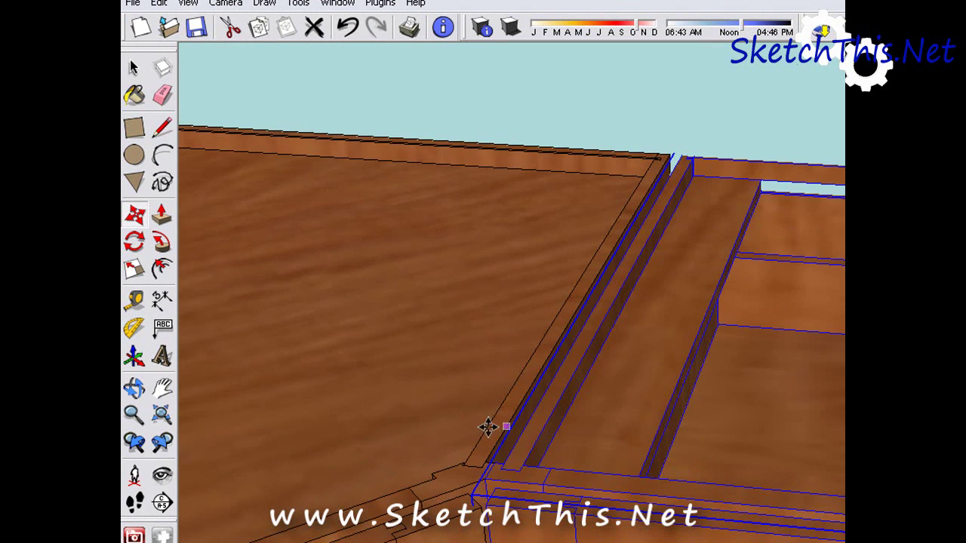
pyautogui.scroll(-2, 394, 400)
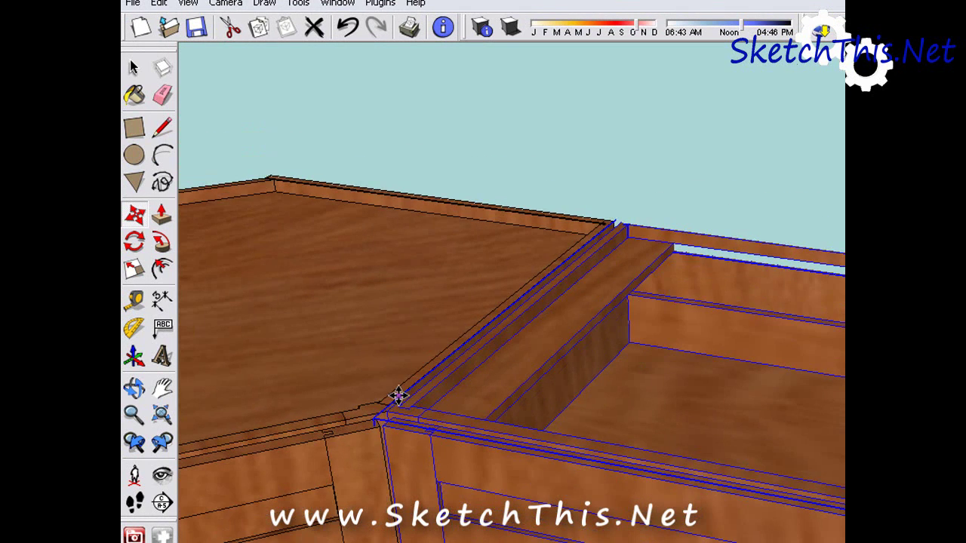
pyautogui.scroll(-2, 418, 406)
pyautogui.moveTo(418, 405); pyautogui.dragTo(324, 382, button='middle')
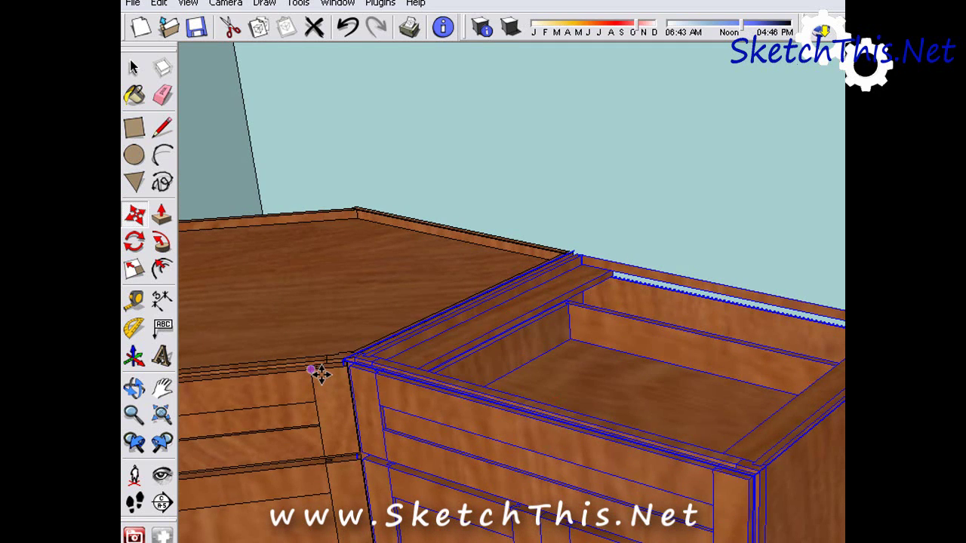
pyautogui.scroll(-2, 319, 374)
pyautogui.scroll(-2, 321, 373)
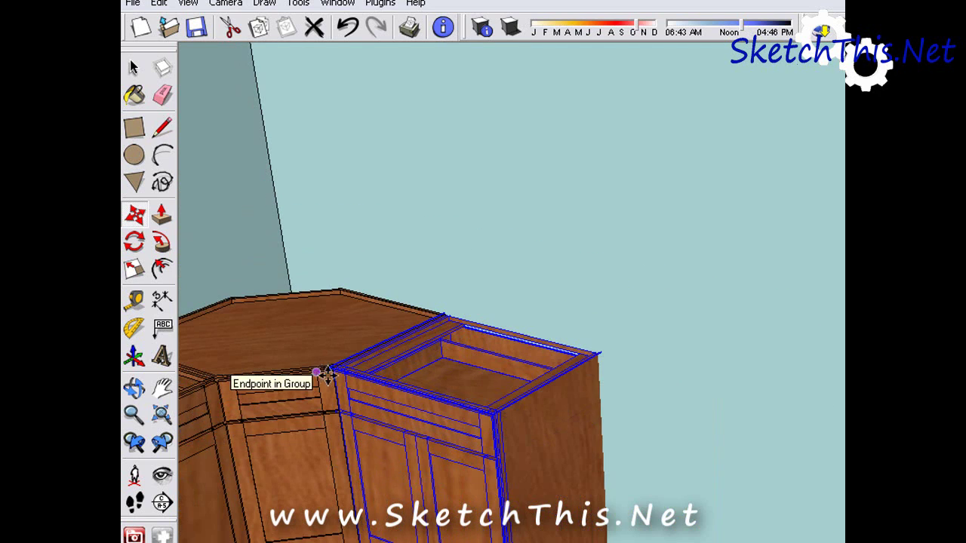
pyautogui.click(143, 71)
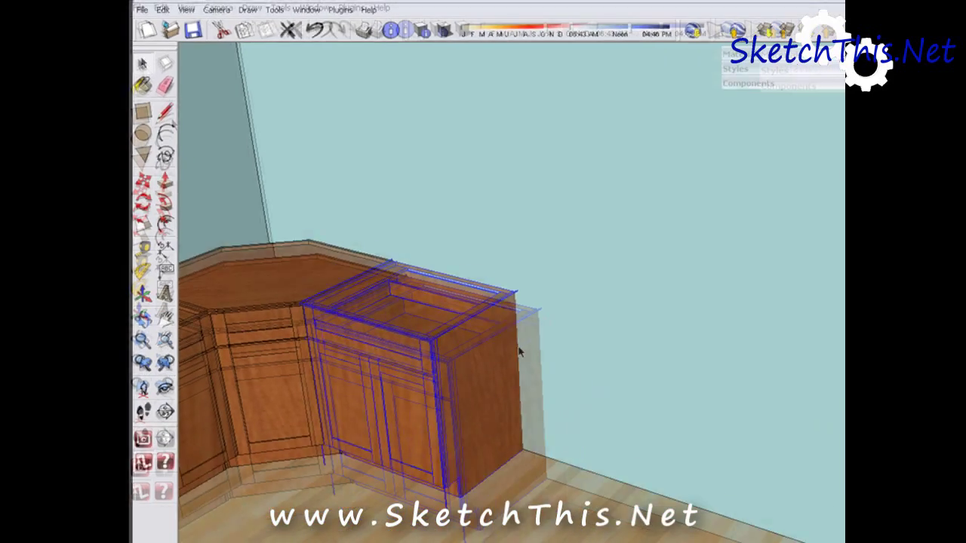
pyautogui.click(817, 397)
pyautogui.moveTo(755, 382); pyautogui.dragTo(746, 378, button='middle')
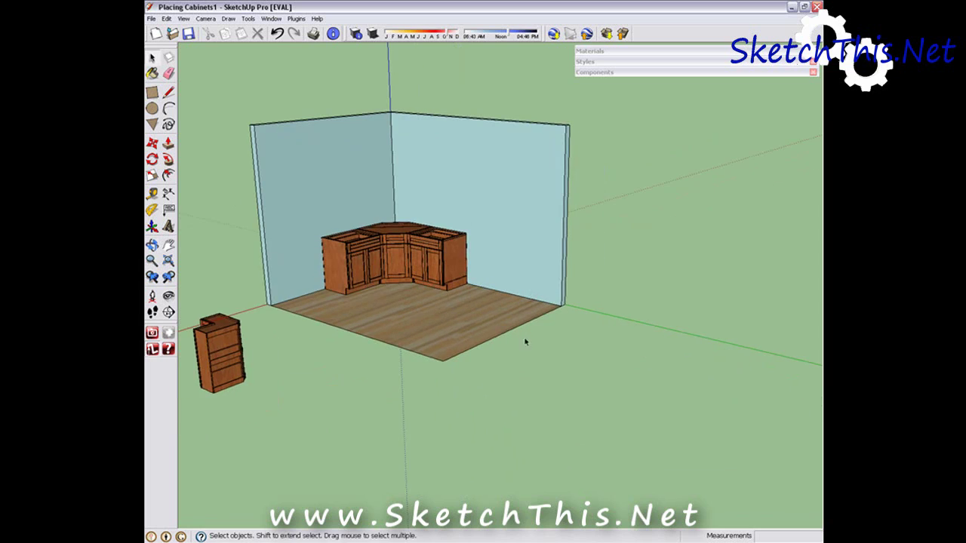
pyautogui.keyDown('shift'); pyautogui.moveTo(424, 343); pyautogui.dragTo(425, 367, button='middle'); pyautogui.keyUp('shift')
pyautogui.scroll(3, 323, 334)
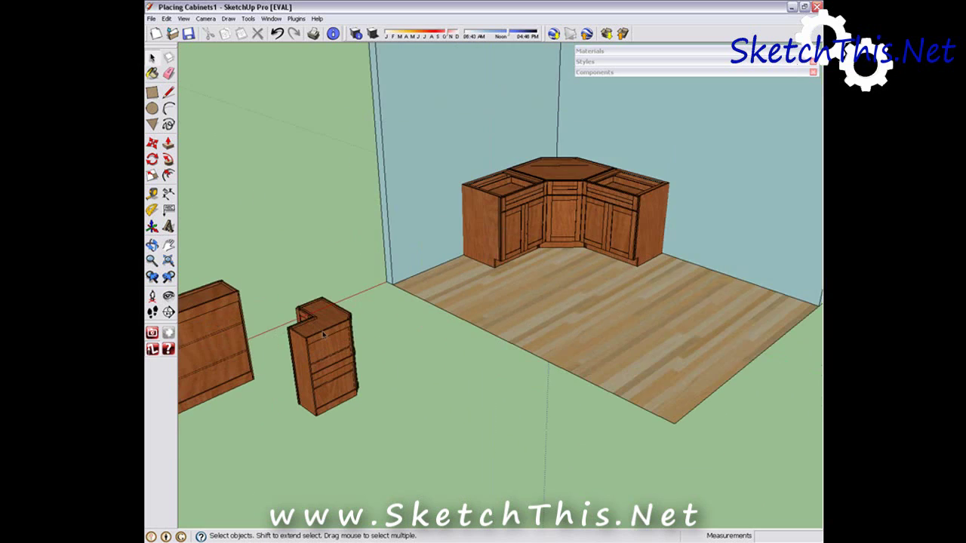
# Rotate the corner wall cabinet outside the room about its vertical axis so its doors face away from the room's corner
pyautogui.click(151, 143)
pyautogui.scroll(1, 335, 298)
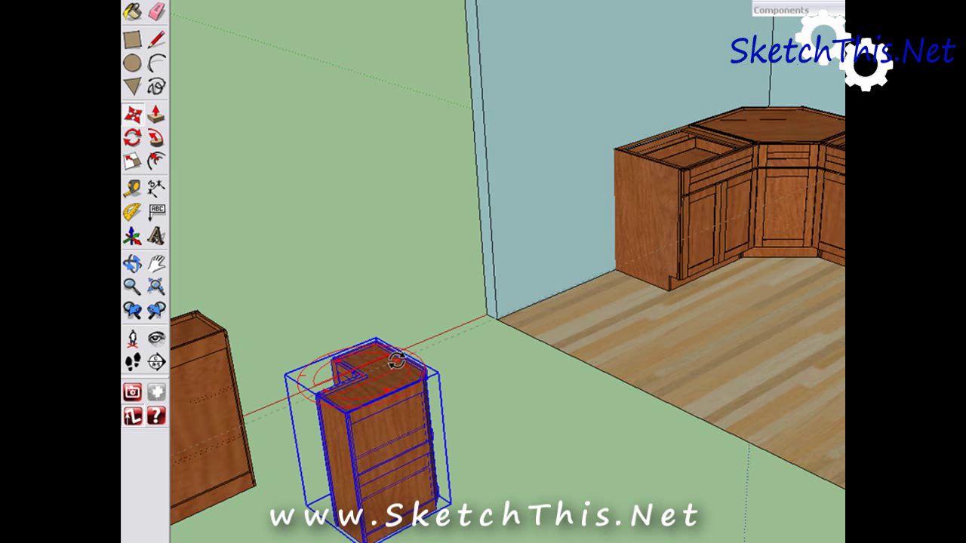
pyautogui.moveTo(395, 354); pyautogui.dragTo(389, 341)
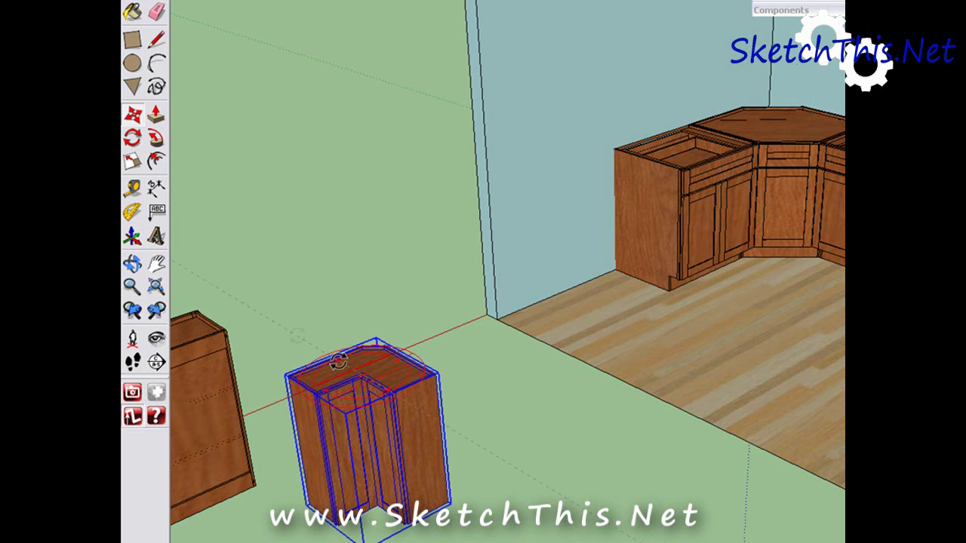
# Move the corner wall cabinet by its bottom endpoint onto the room's floor, and raise it along the blue axis above the base cabinets
pyautogui.moveTo(339, 363); pyautogui.dragTo(393, 364, button='middle')
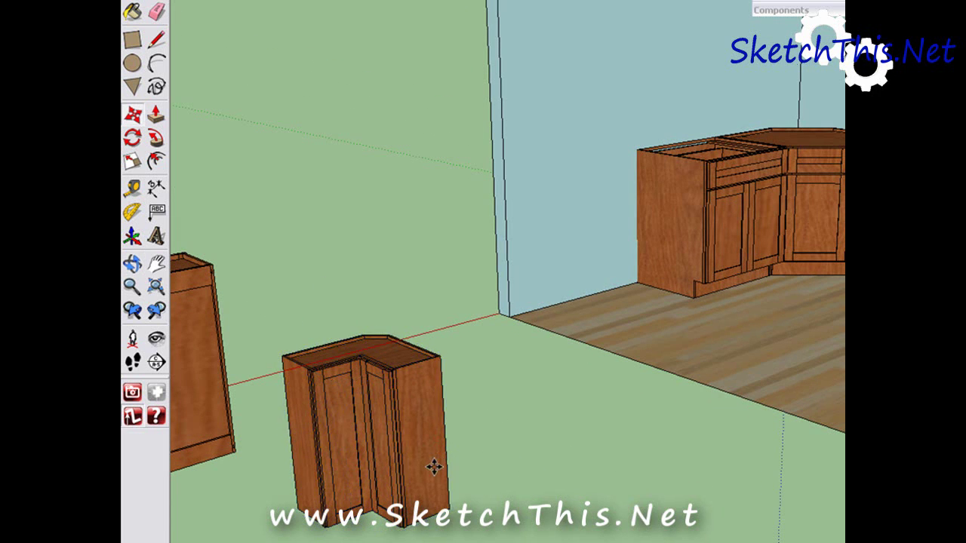
pyautogui.scroll(2, 436, 476)
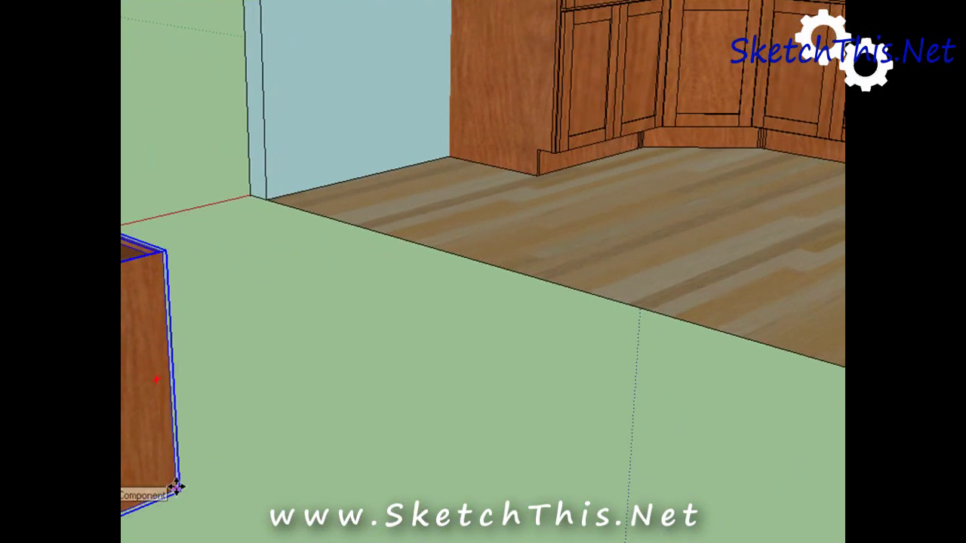
pyautogui.click(455, 517)
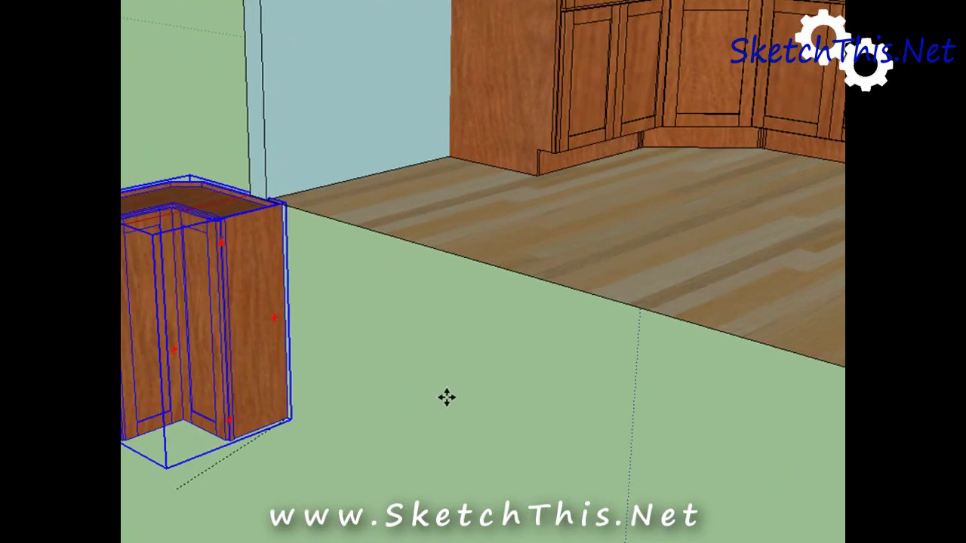
pyautogui.moveTo(447, 398); pyautogui.dragTo(817, 280)
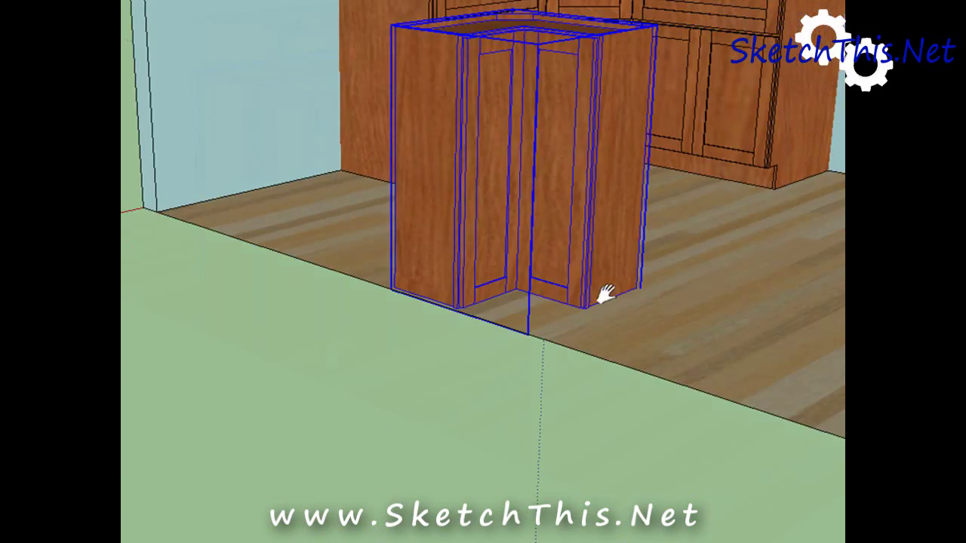
pyautogui.keyDown('shift'); pyautogui.moveTo(606, 295); pyautogui.dragTo(382, 337, button='middle'); pyautogui.keyUp('shift')
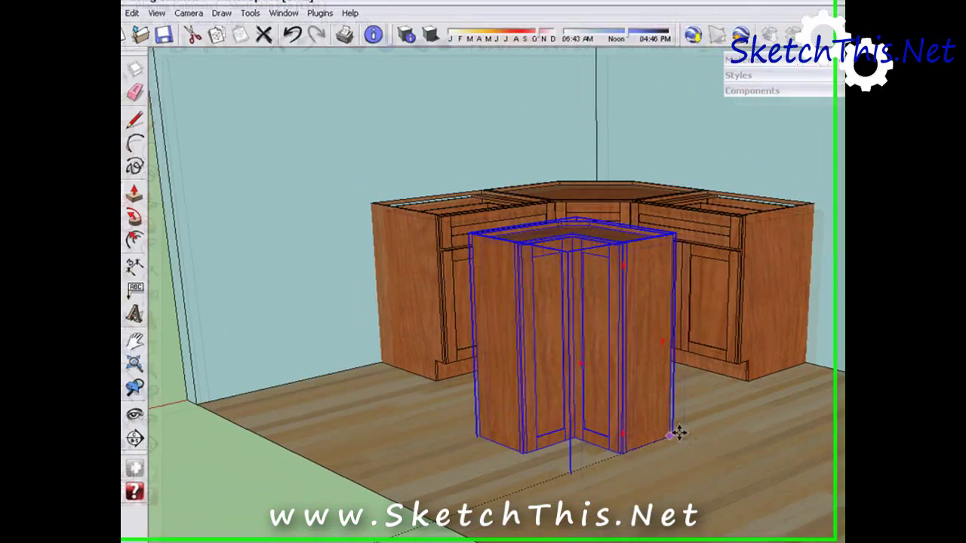
pyautogui.click(705, 438)
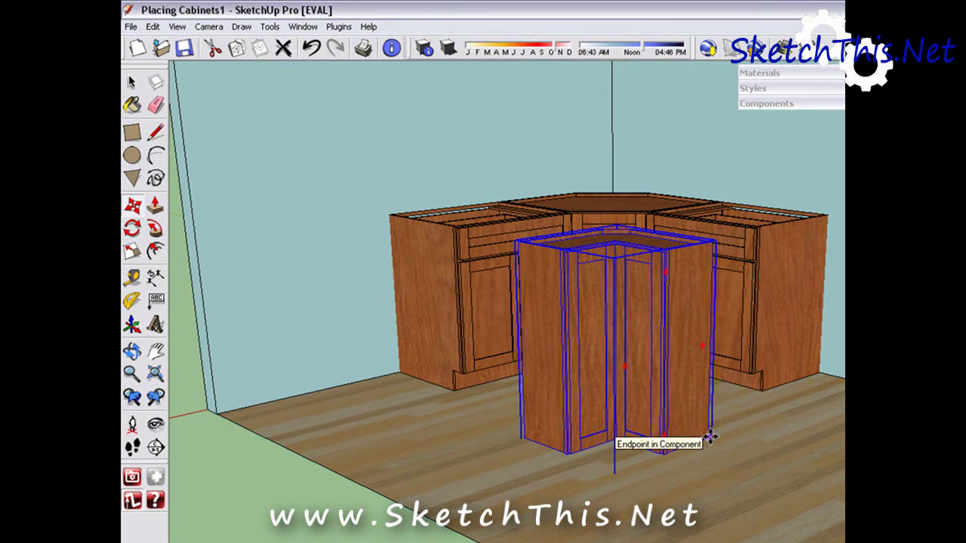
pyautogui.click(710, 436)
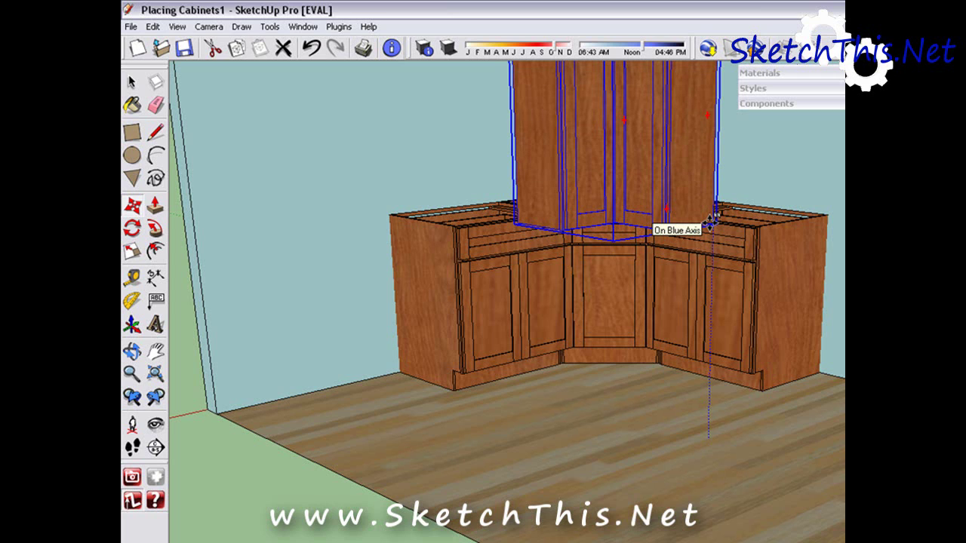
pyautogui.press('Escape')
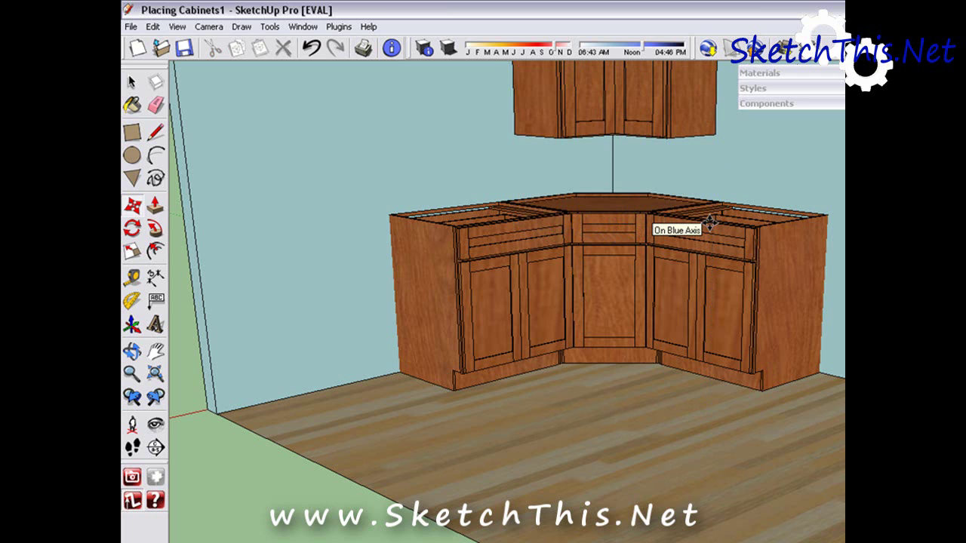
# Move the raised corner wall cabinet by its top back endpoint flush against the left wall
pyautogui.moveTo(684, 264); pyautogui.dragTo(667, 392, button='middle')
pyautogui.moveTo(594, 258); pyautogui.dragTo(609, 538, button='middle')
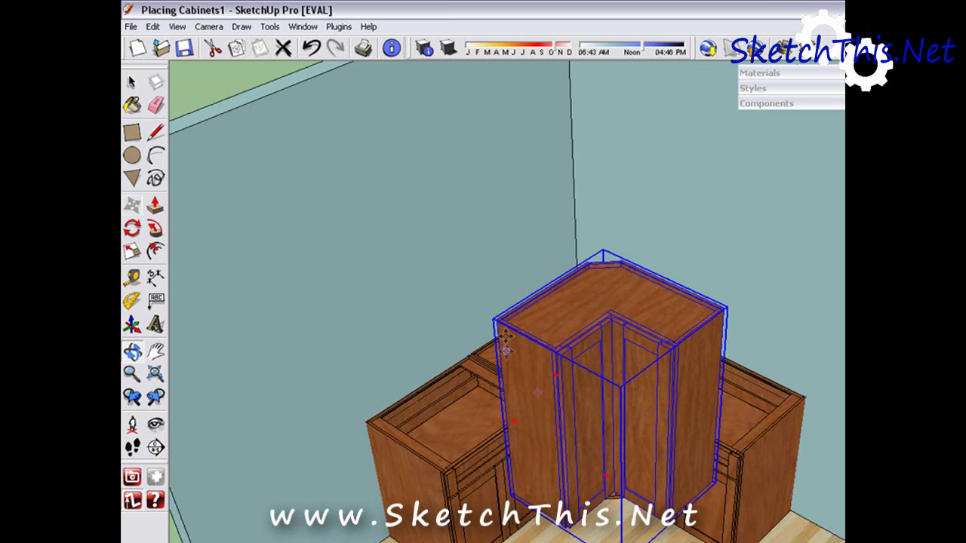
pyautogui.moveTo(502, 324); pyautogui.dragTo(492, 318, button='middle')
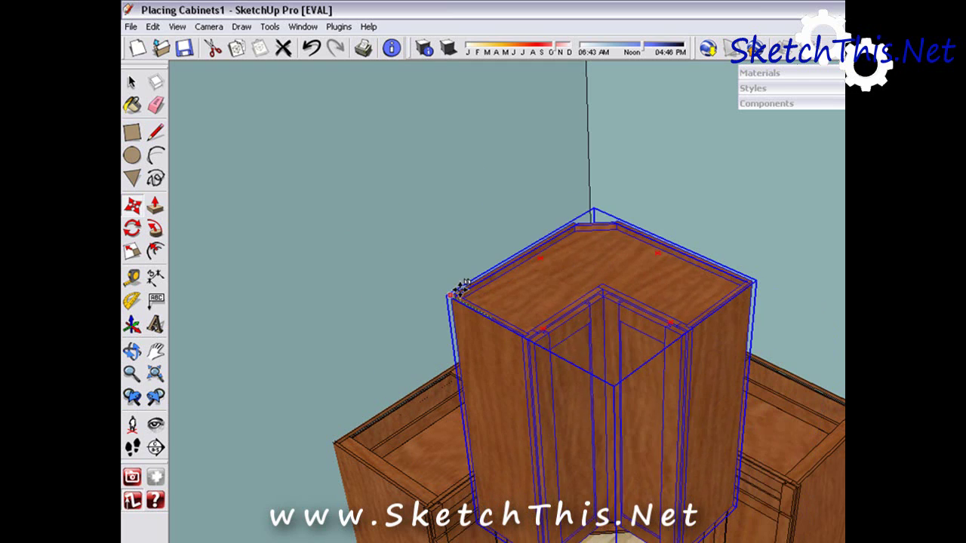
pyautogui.click(471, 95)
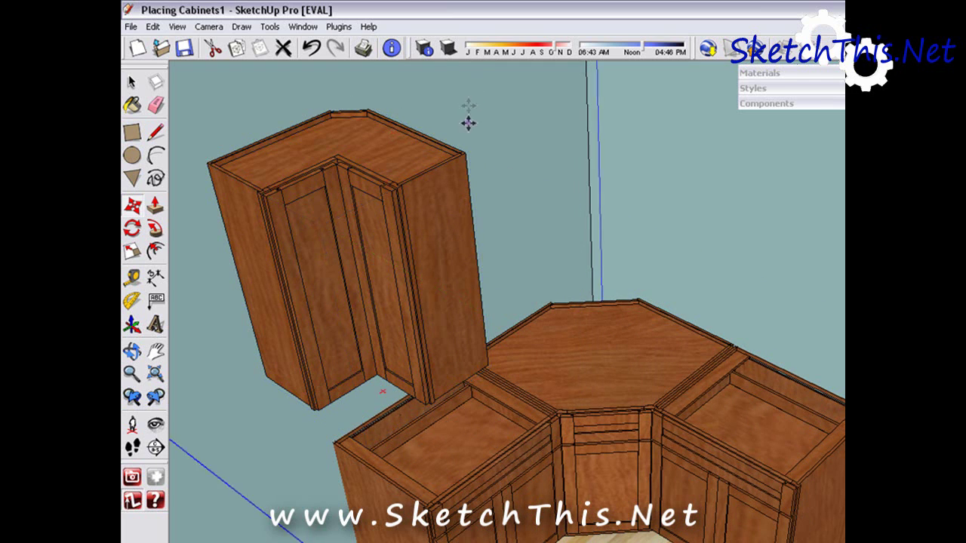
# Move the corner wall cabinet by its top back endpoint along the red axis until it meets the back wall
pyautogui.scroll(2, 470, 147)
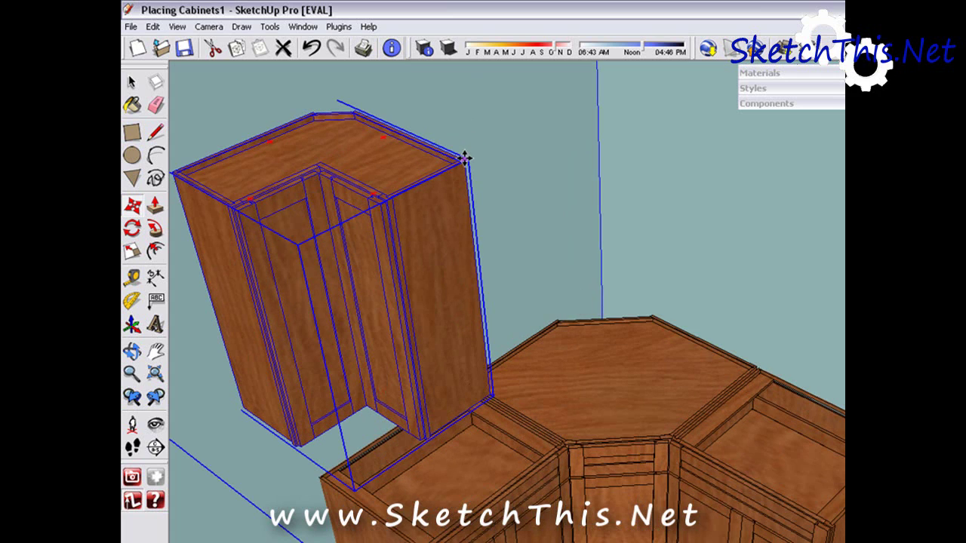
pyautogui.click(465, 159)
pyautogui.moveTo(482, 148); pyautogui.dragTo(372, 276, button='middle')
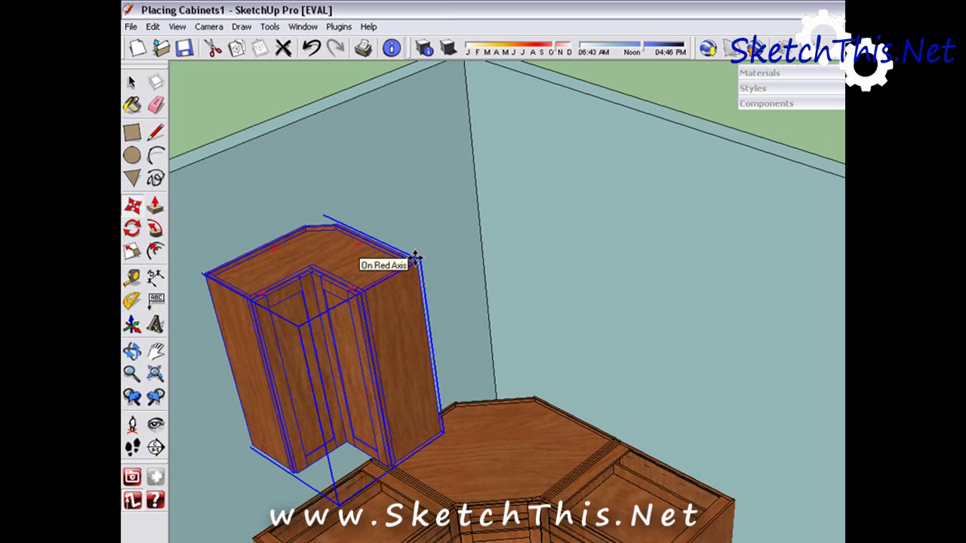
pyautogui.click(682, 254)
pyautogui.click(683, 254)
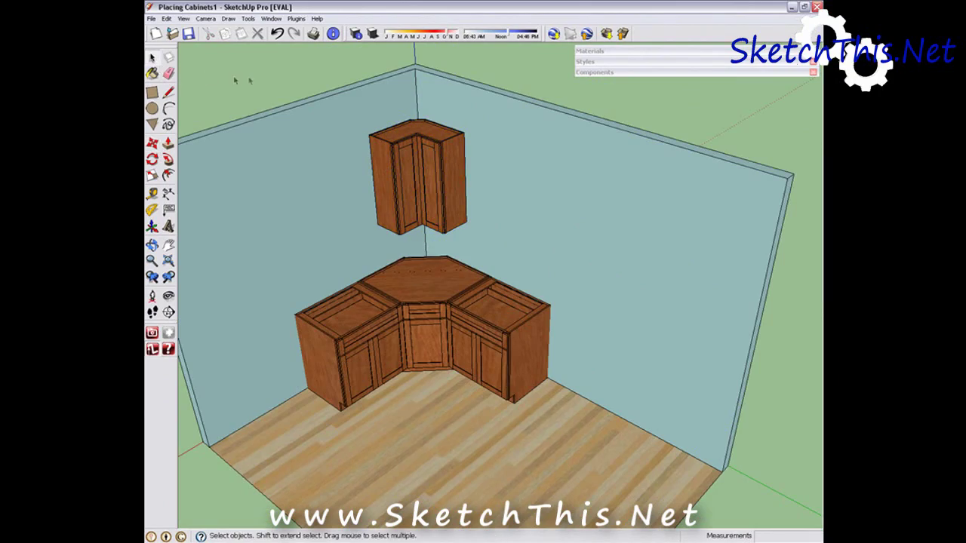
# Rotate the nearest two-door wall cabinet outside the room about its vertical axis so its doors face the opposite way
pyautogui.moveTo(344, 208); pyautogui.dragTo(491, 323, button='middle')
pyautogui.moveTo(355, 181); pyautogui.dragTo(341, 178, button='middle')
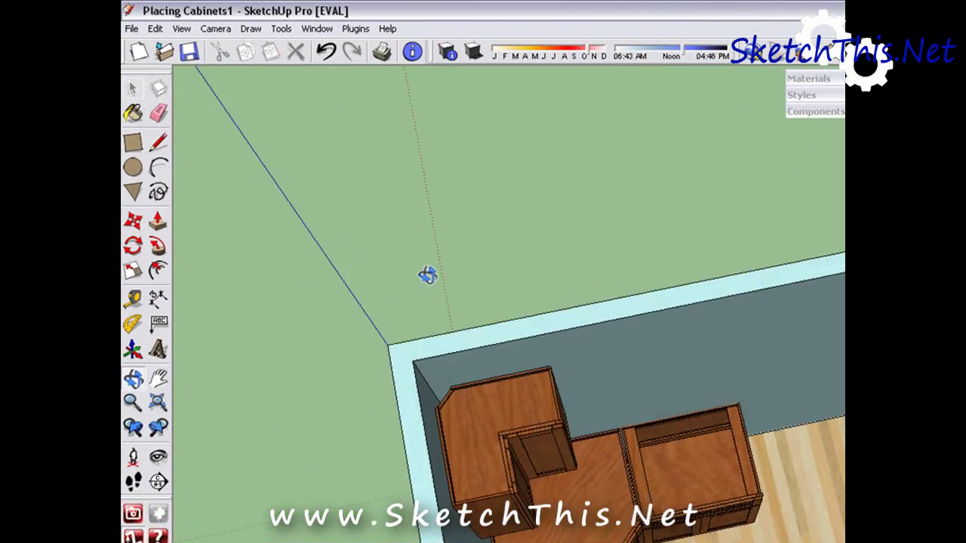
pyautogui.moveTo(428, 275); pyautogui.dragTo(371, 222, button='middle')
pyautogui.moveTo(503, 355); pyautogui.dragTo(413, 241, button='middle')
pyautogui.scroll(-3, 413, 241)
pyautogui.keyDown('shift'); pyautogui.moveTo(563, 237); pyautogui.dragTo(791, 166, button='middle'); pyautogui.keyUp('shift')
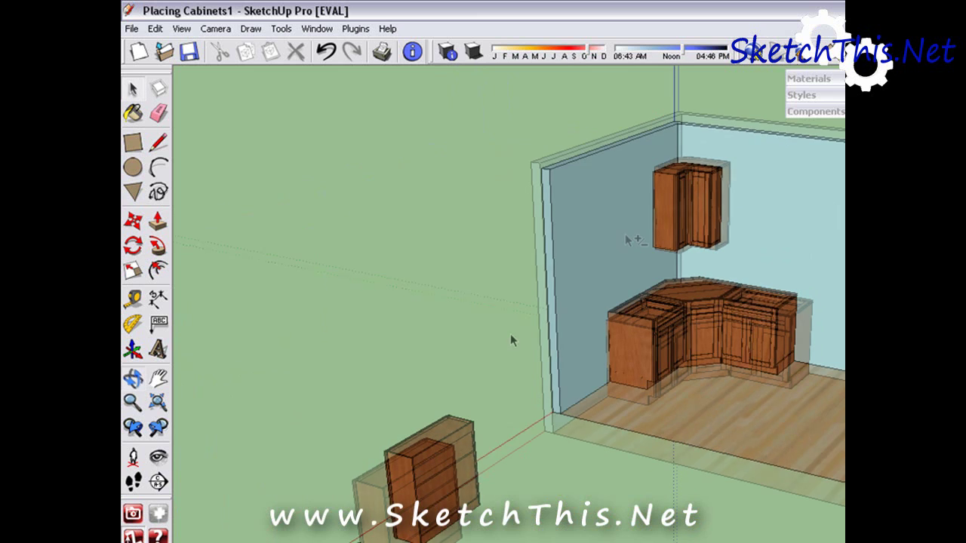
pyautogui.scroll(2, 457, 402)
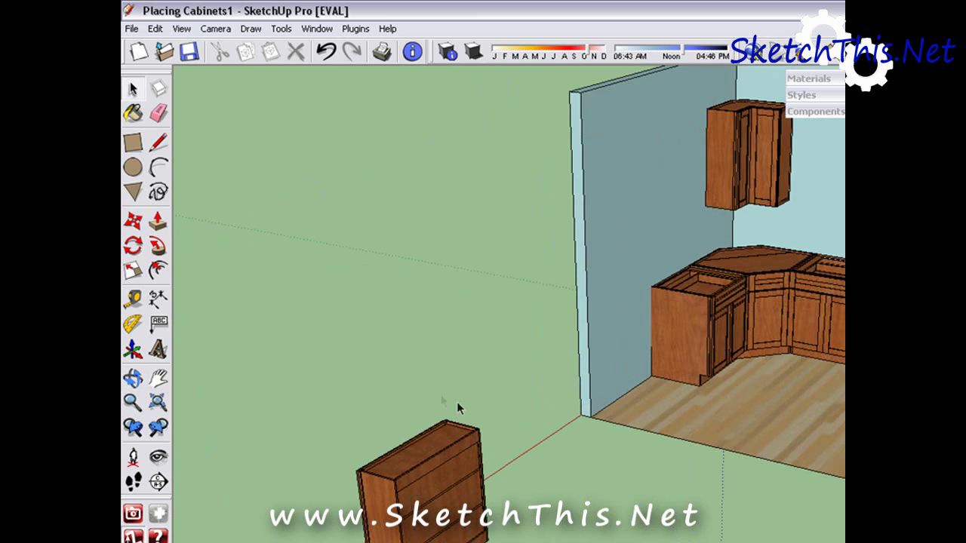
pyautogui.click(132, 219)
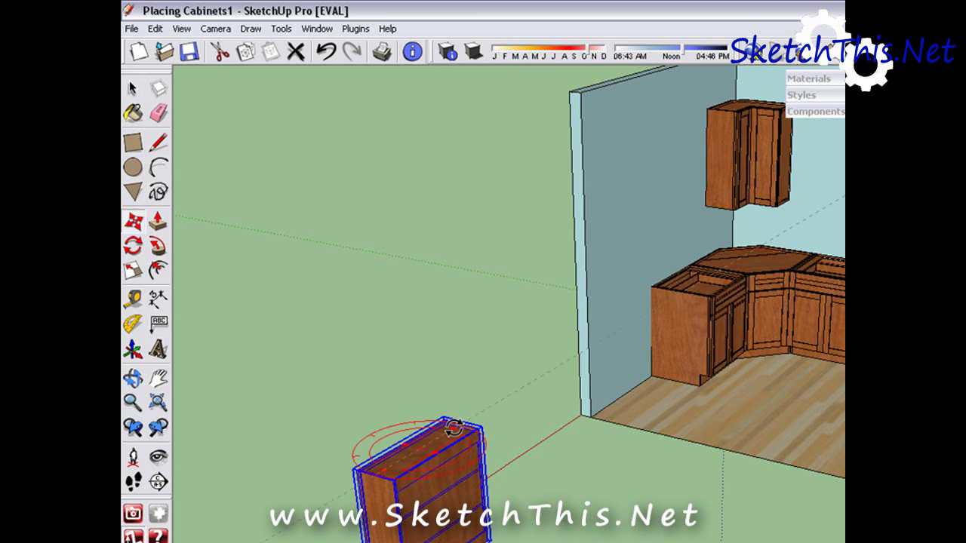
pyautogui.moveTo(453, 429); pyautogui.dragTo(354, 489)
# Move the rotated wall cabinet by its top front endpoint onto the corner wall cabinet's top front endpoint on the left-wall side
pyautogui.moveTo(503, 419); pyautogui.dragTo(416, 397, button='middle')
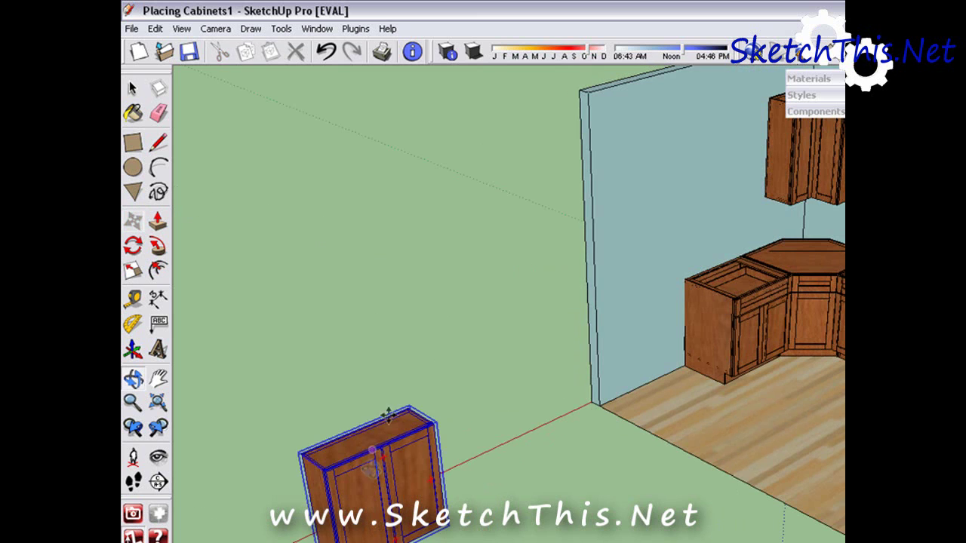
pyautogui.scroll(3, 443, 407)
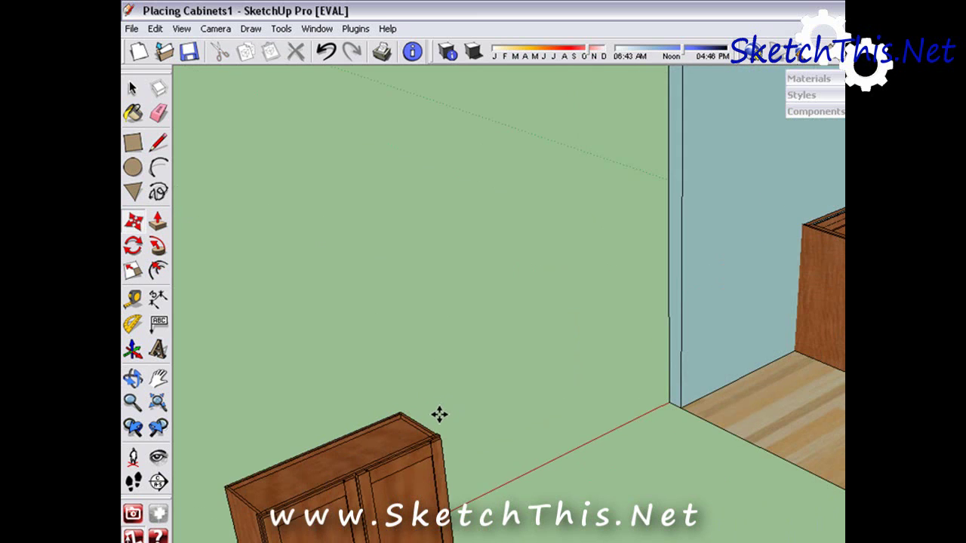
pyautogui.scroll(2, 439, 415)
pyautogui.scroll(2, 439, 414)
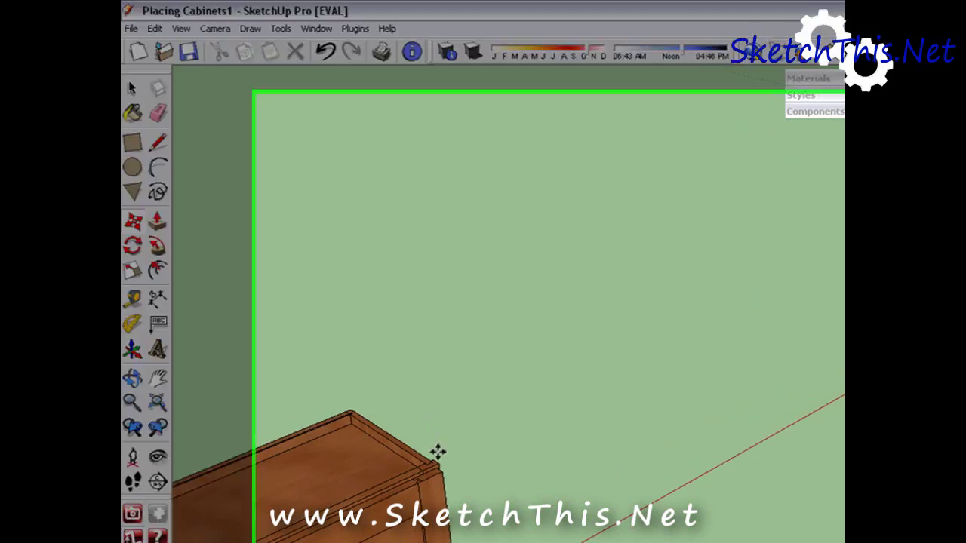
pyautogui.click(326, 406)
pyautogui.keyDown('shift'); pyautogui.moveTo(627, 300); pyautogui.dragTo(446, 430, button='middle'); pyautogui.keyUp('shift')
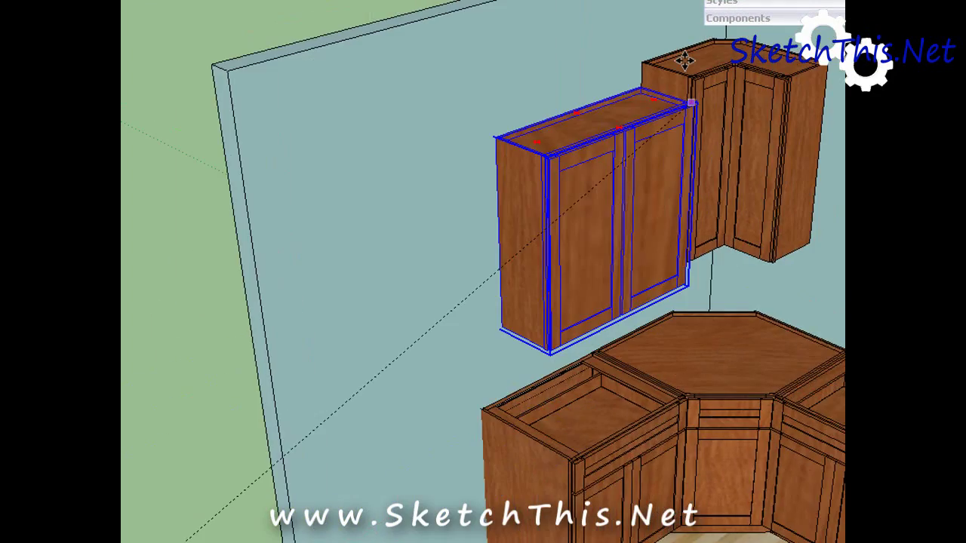
pyautogui.scroll(6, 684, 60)
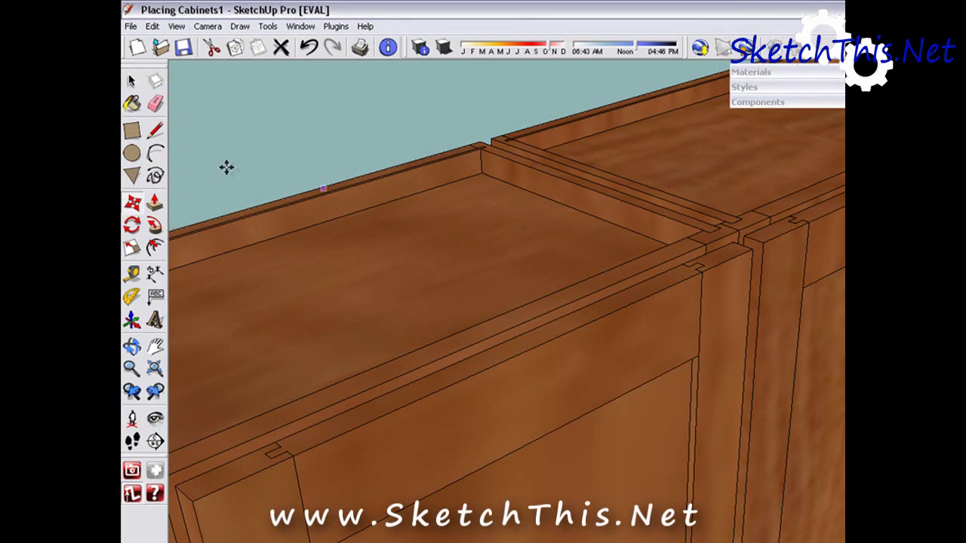
# Rotate the remaining two-door wall cabinet outside the room a quarter turn so its doors face away from the back wall
pyautogui.scroll(-5, 219, 246)
pyautogui.click(131, 81)
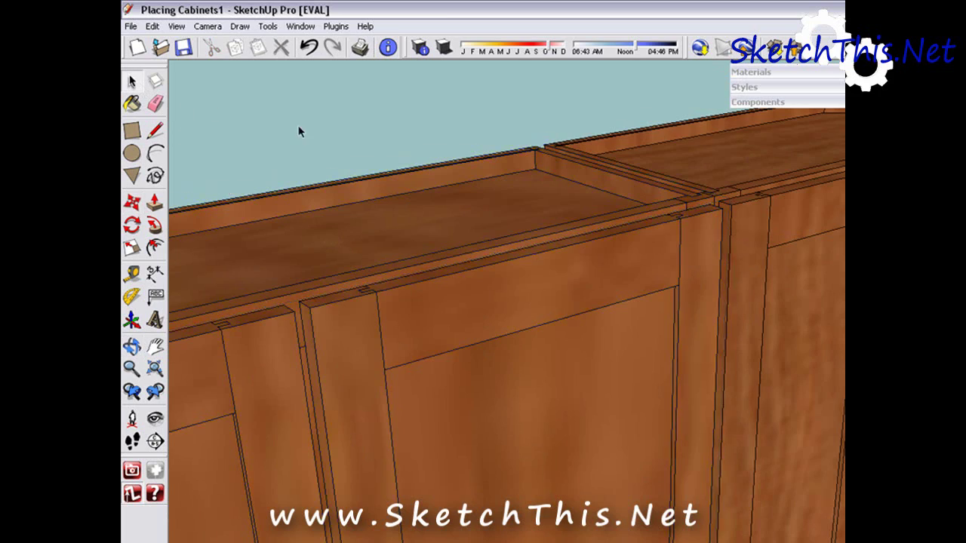
pyautogui.scroll(-3, 298, 129)
pyautogui.scroll(-6, 306, 132)
pyautogui.scroll(-3, 682, 121)
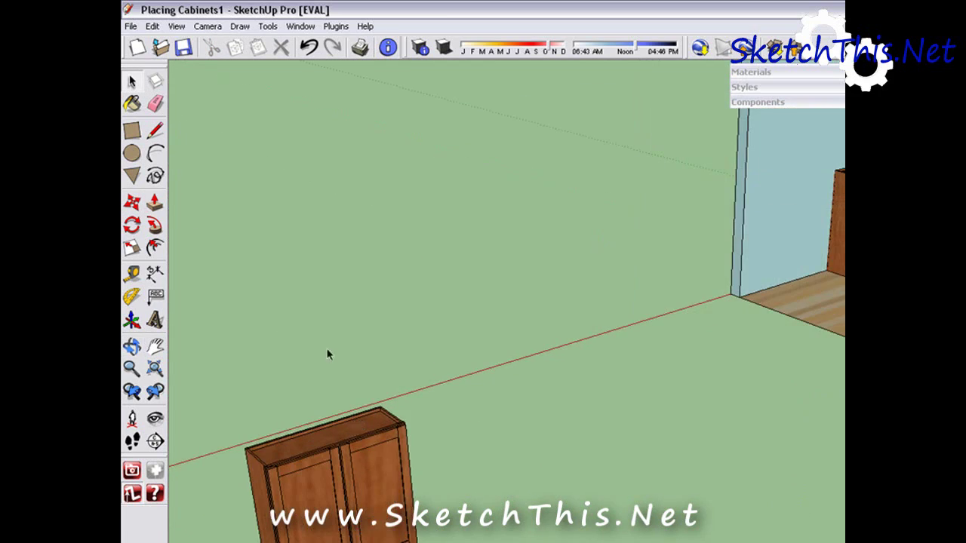
pyautogui.click(383, 420)
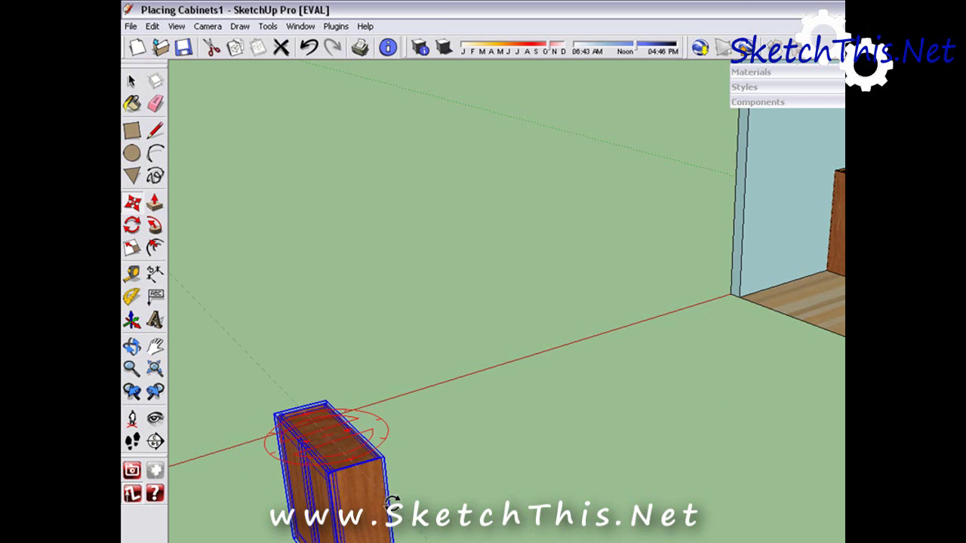
pyautogui.click(402, 495)
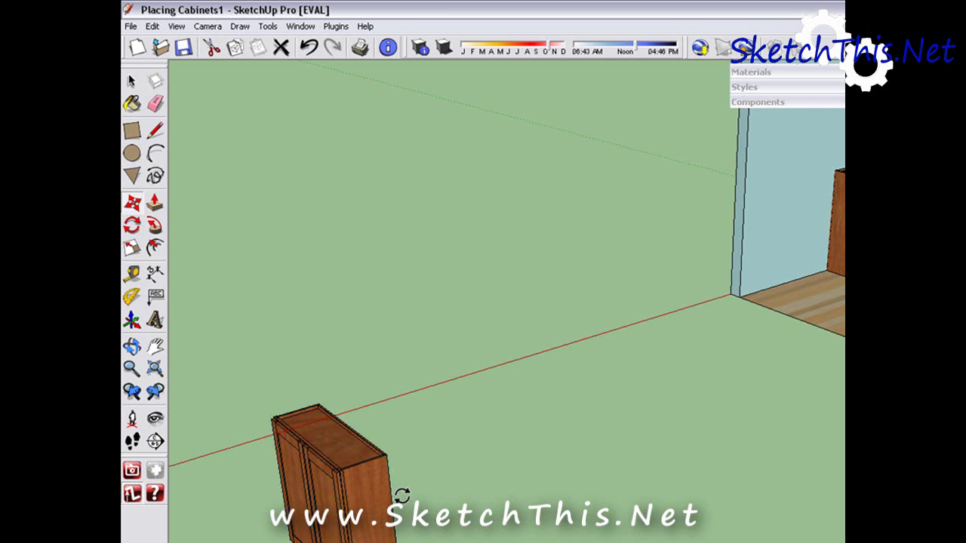
# Move the last wall cabinet by its top front endpoint onto the corner wall cabinet's matching endpoint on the back-wall side
pyautogui.moveTo(321, 477); pyautogui.dragTo(698, 389, button='middle')
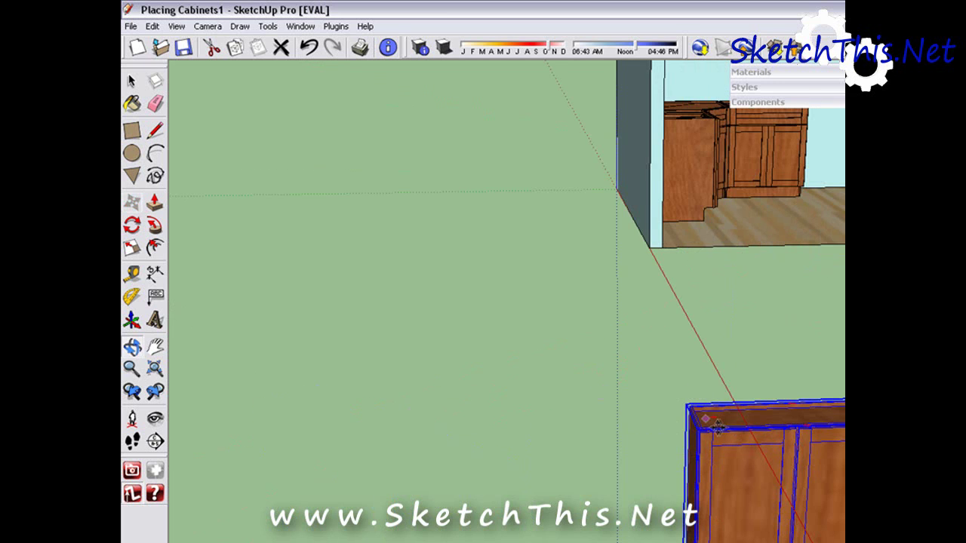
pyautogui.scroll(4, 717, 427)
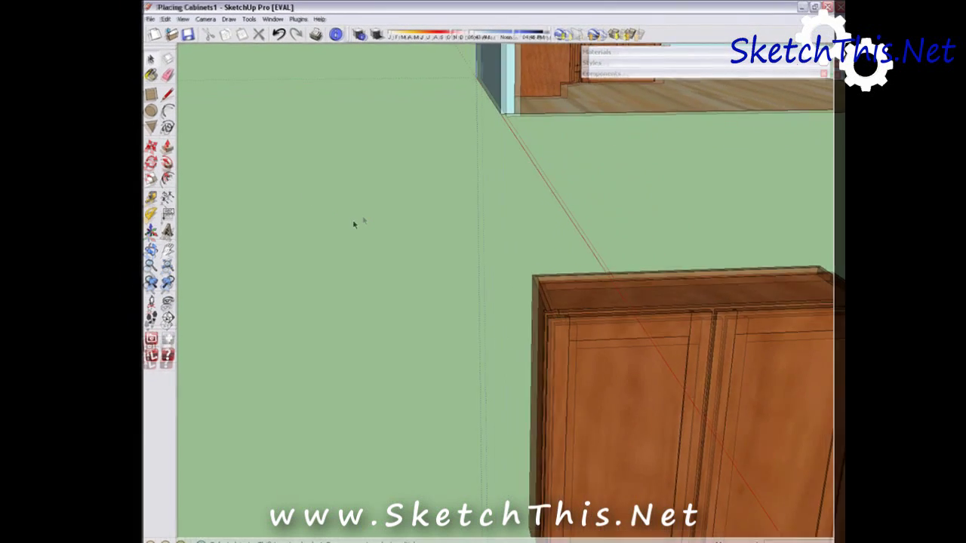
pyautogui.moveTo(353, 224); pyautogui.dragTo(348, 385, button='middle')
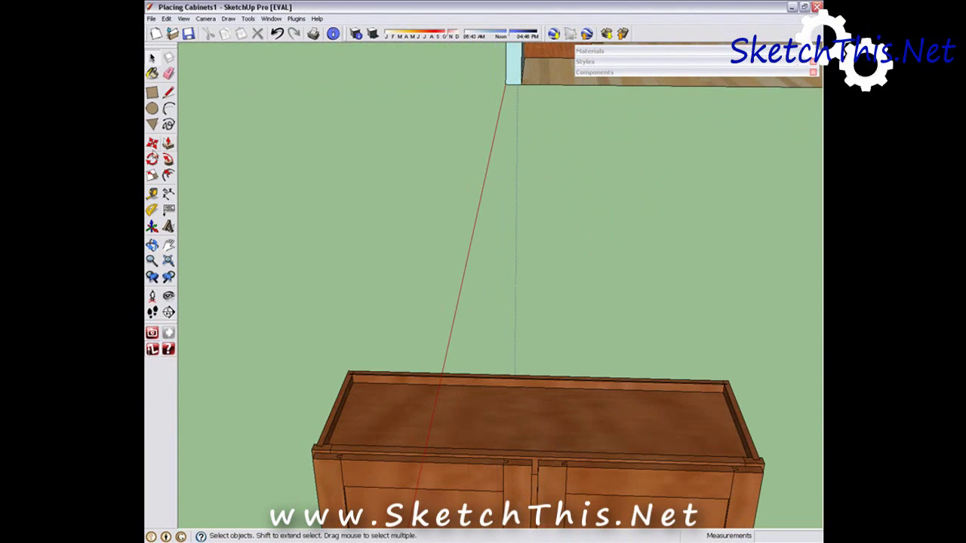
pyautogui.click(310, 447)
pyautogui.keyDown('shift'); pyautogui.moveTo(475, 205); pyautogui.dragTo(291, 348, button='middle'); pyautogui.keyUp('shift')
pyautogui.keyDown('shift'); pyautogui.moveTo(447, 175); pyautogui.dragTo(257, 540, button='middle'); pyautogui.keyUp('shift')
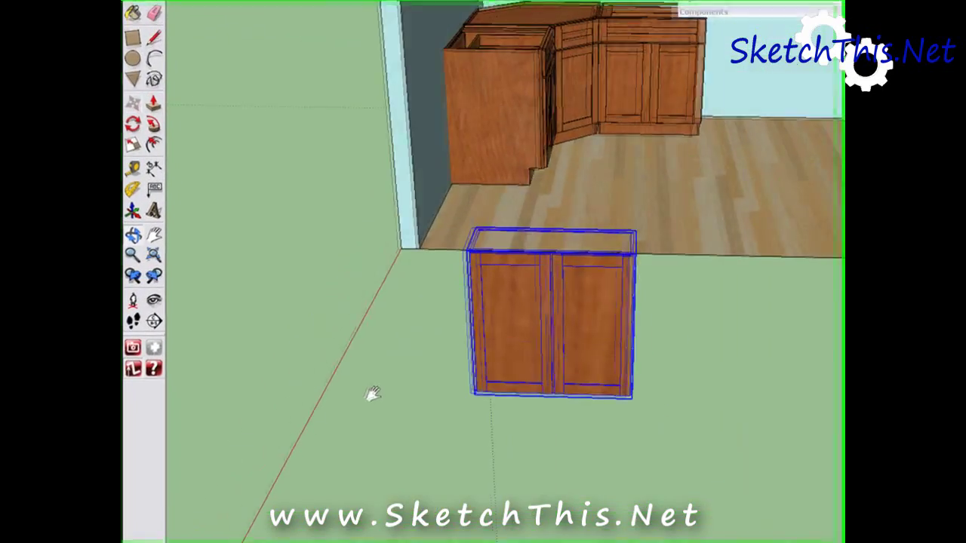
pyautogui.keyDown('shift'); pyautogui.moveTo(435, 88); pyautogui.dragTo(392, 321, button='middle'); pyautogui.keyUp('shift')
pyautogui.scroll(2, 409, 178)
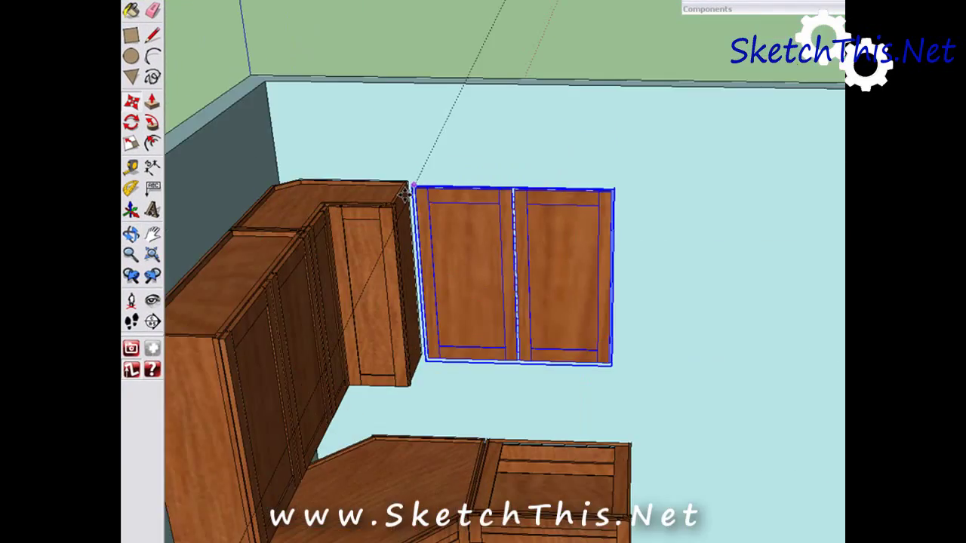
pyautogui.scroll(6, 405, 195)
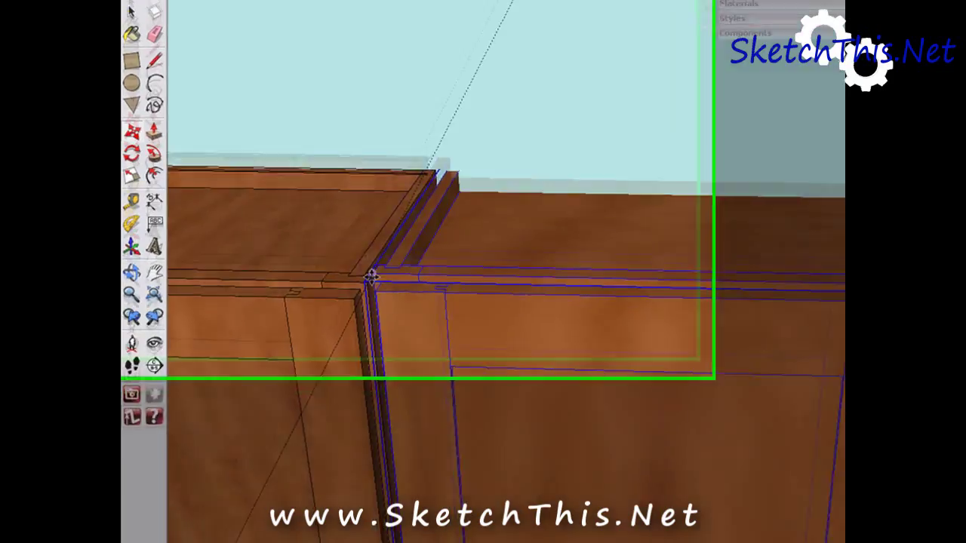
pyautogui.click(372, 278)
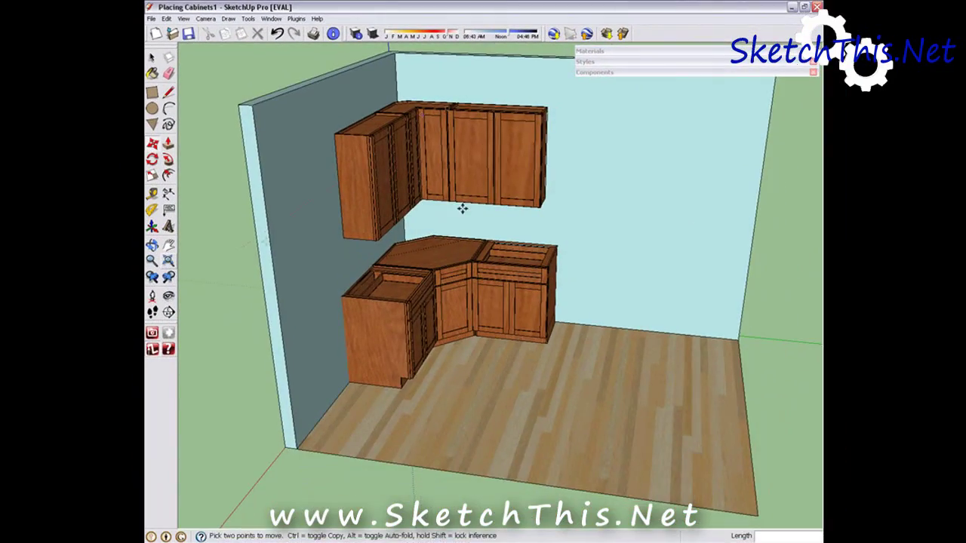
pyautogui.moveTo(377, 209); pyautogui.dragTo(263, 154, button='middle')
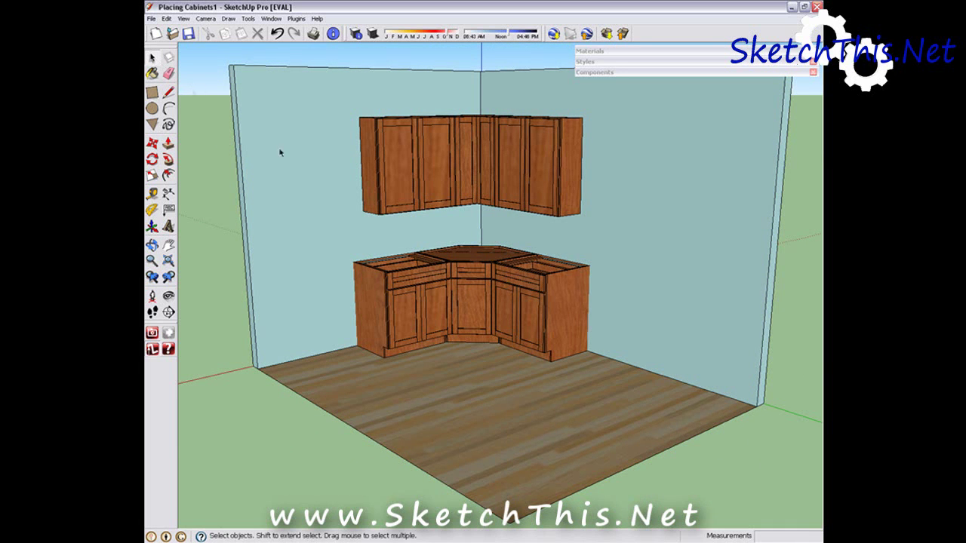
pyautogui.scroll(2, 651, 255)
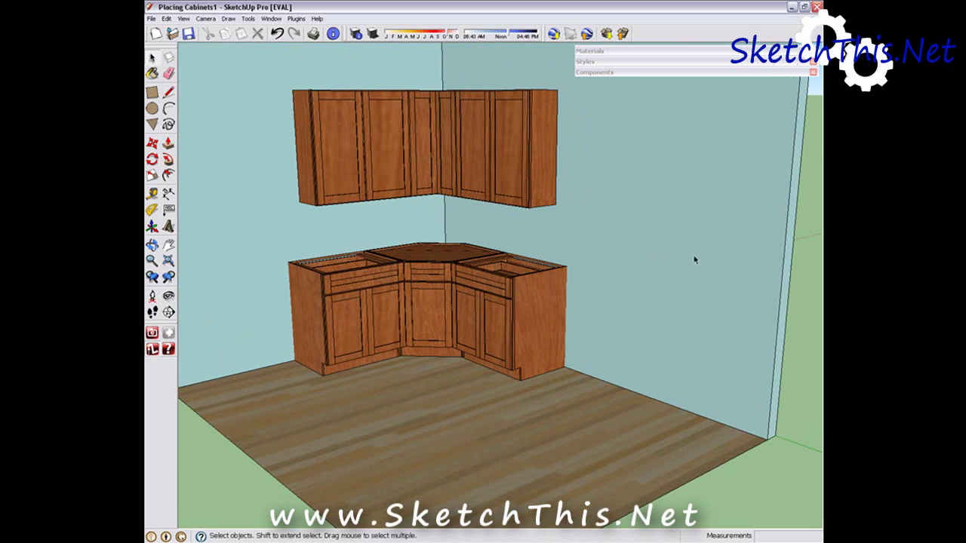